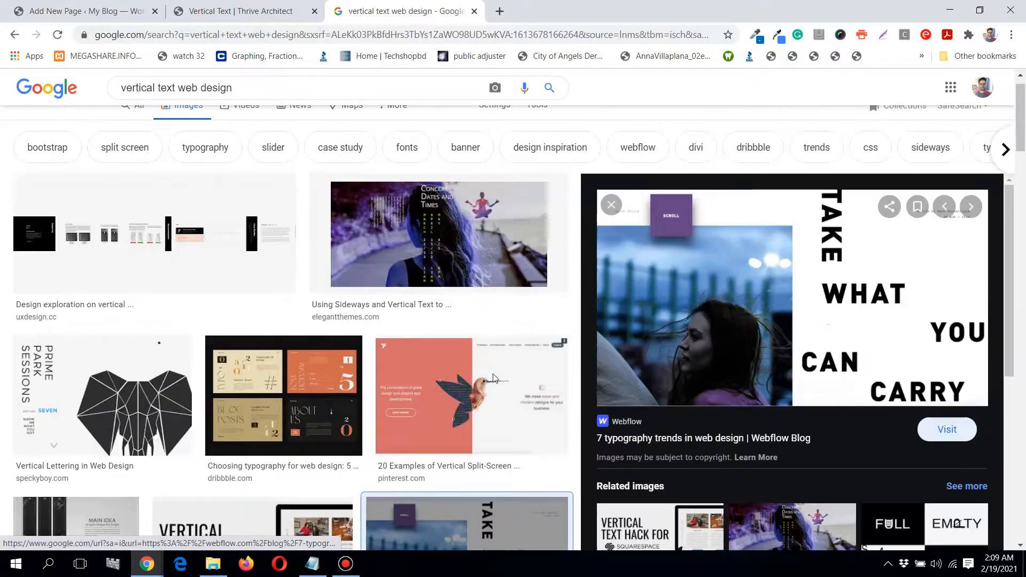
Preview the Vertical Lettering in Web Design image result from speckyboy.com
click(101, 422)
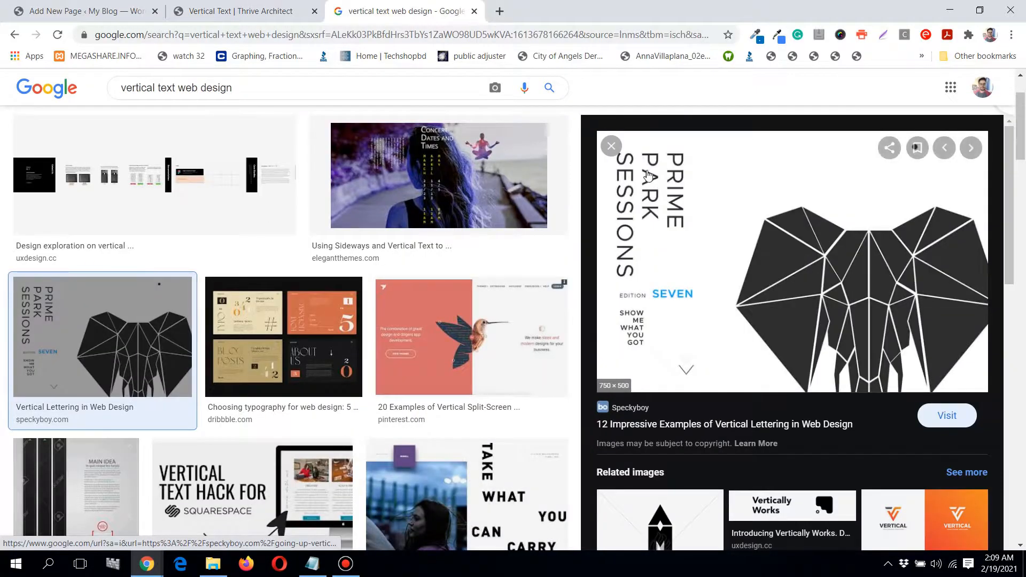
Switch to the Vertical Text page in Thrive Architect and add a text element directly above the man's photo
click(244, 4)
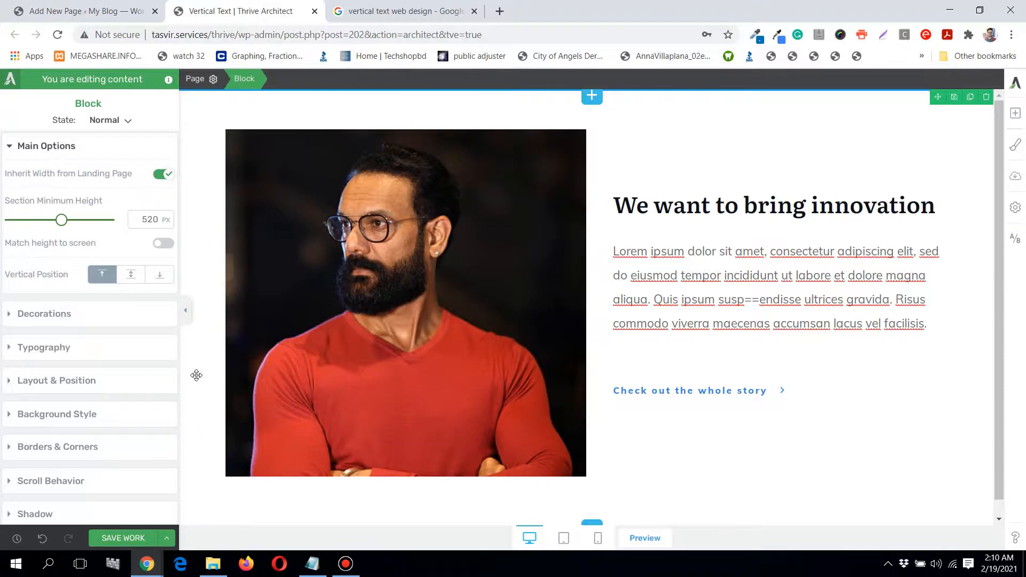
click(1015, 113)
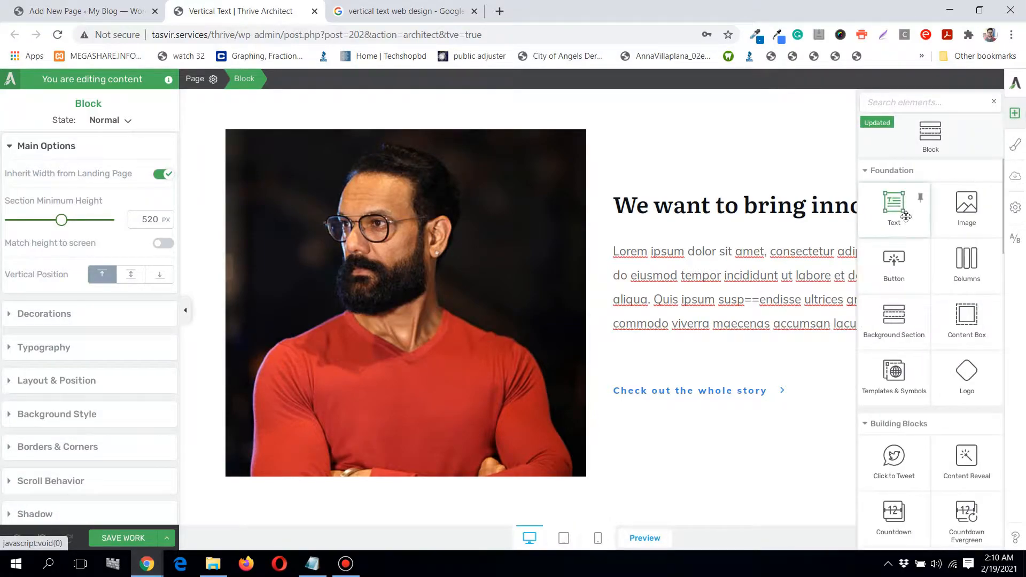
drag(898, 206, 504, 142)
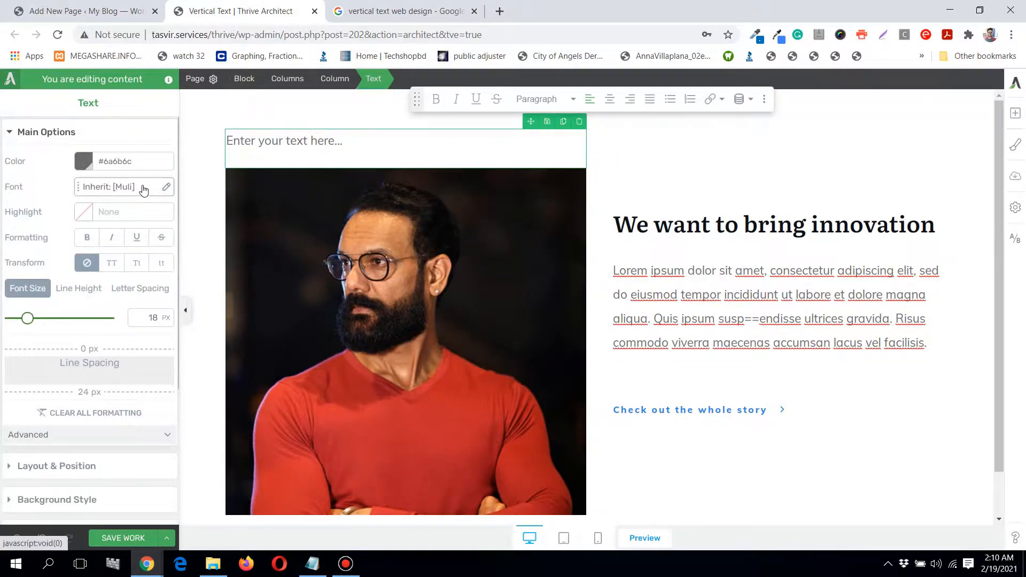
Set the new text element's font to Montserrat from Google Fonts
click(142, 188)
click(114, 233)
click(102, 244)
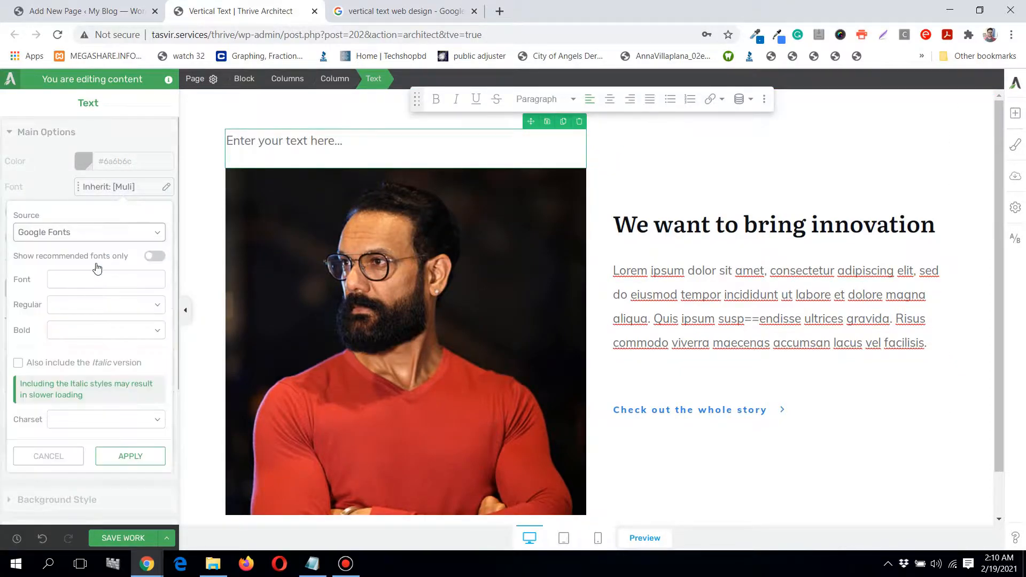
click(95, 278)
text(mont)
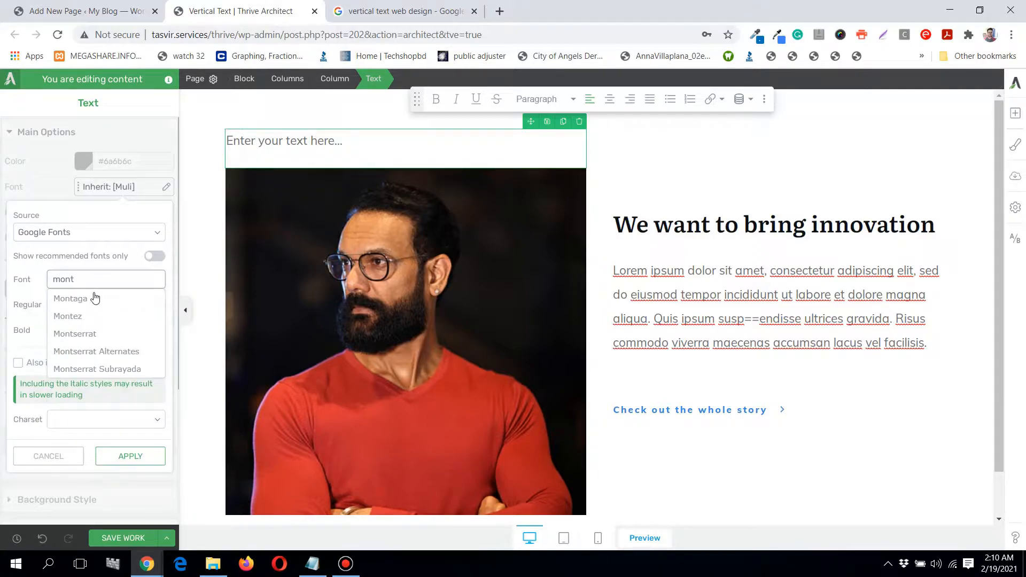
click(92, 334)
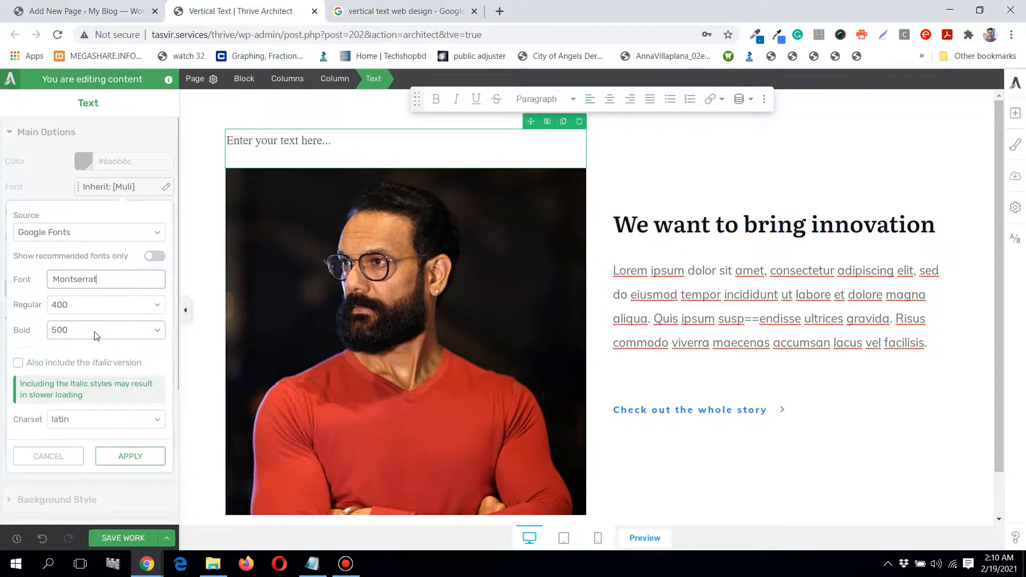
click(142, 458)
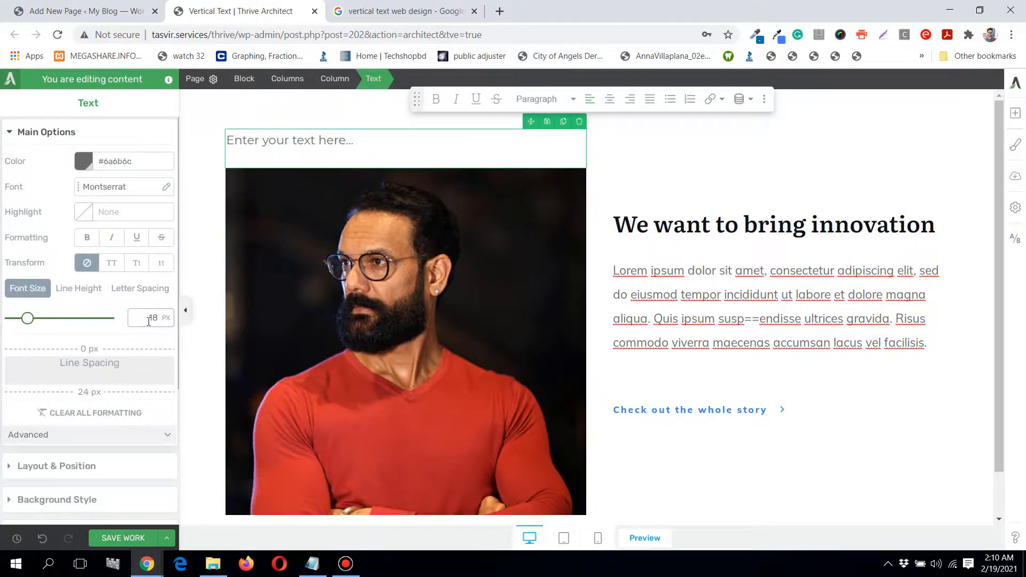
Set the text's font size to 50 px and transform it to all uppercase
double_click(149, 320)
text(50)
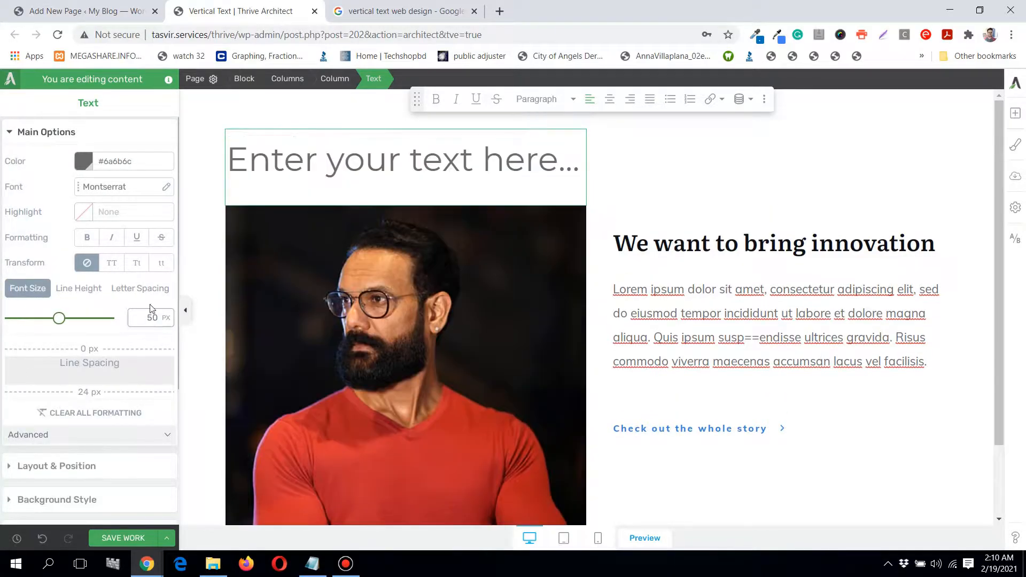
click(122, 264)
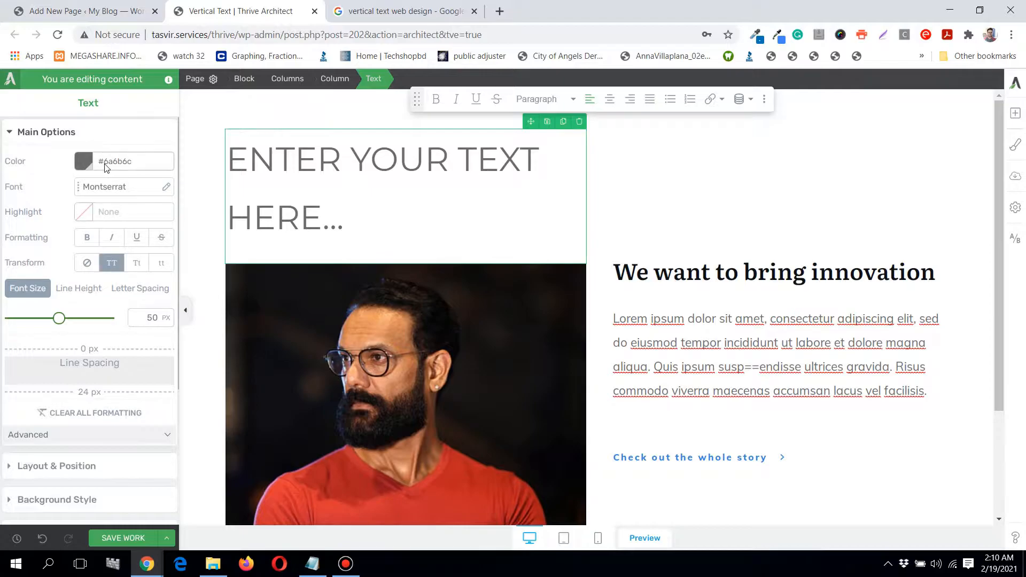
Apply the Main Accent theme color #2f8ae7 to the text and make it bold
click(84, 163)
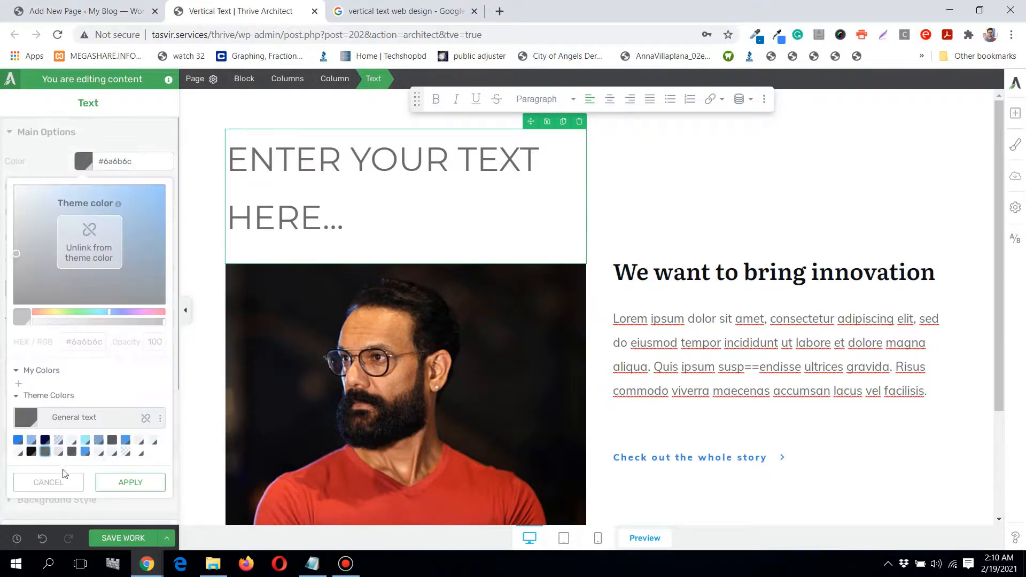
click(18, 440)
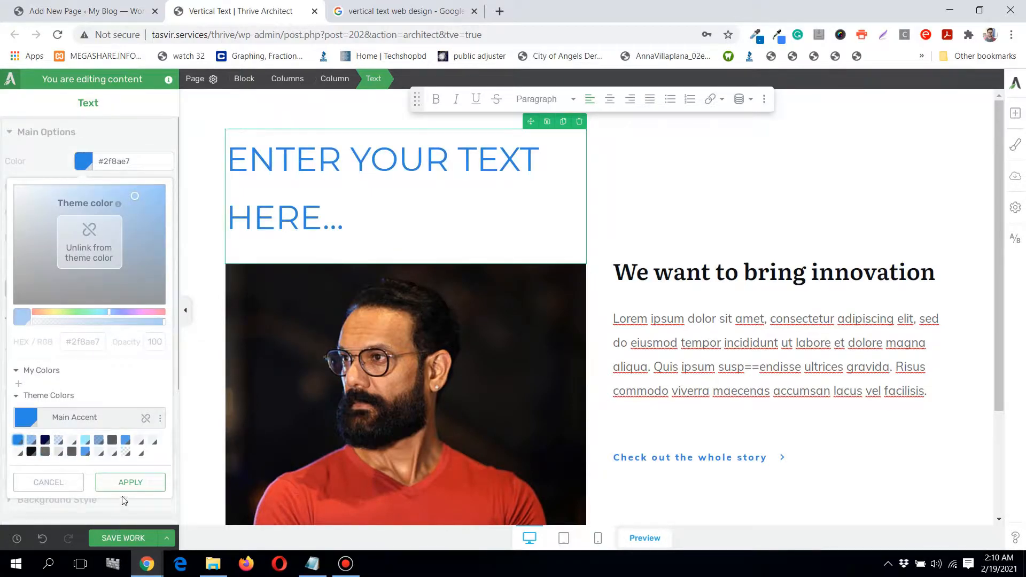
click(126, 482)
click(87, 238)
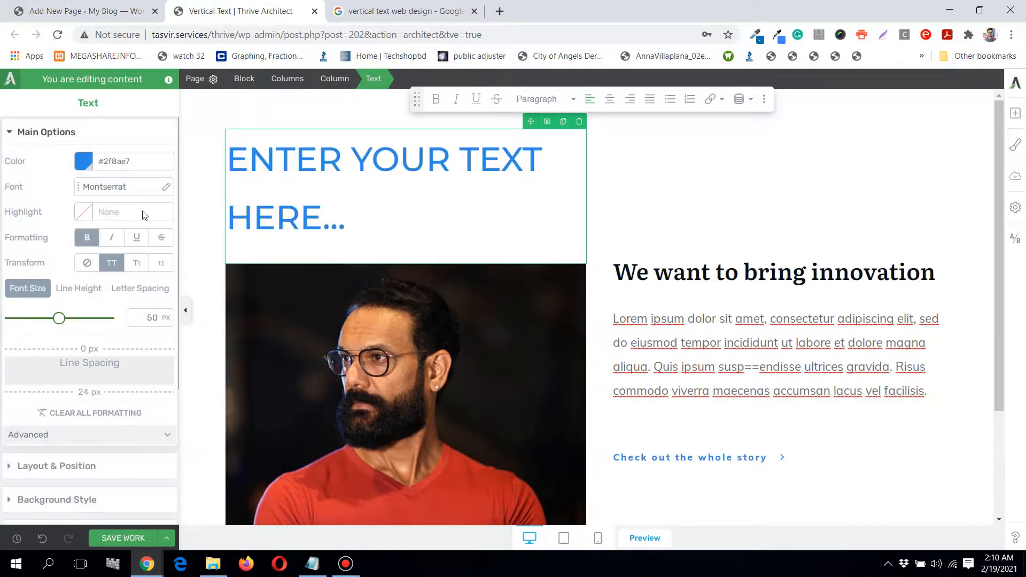
Replace the placeholder text above the photo with "50% OFF"
click(356, 153)
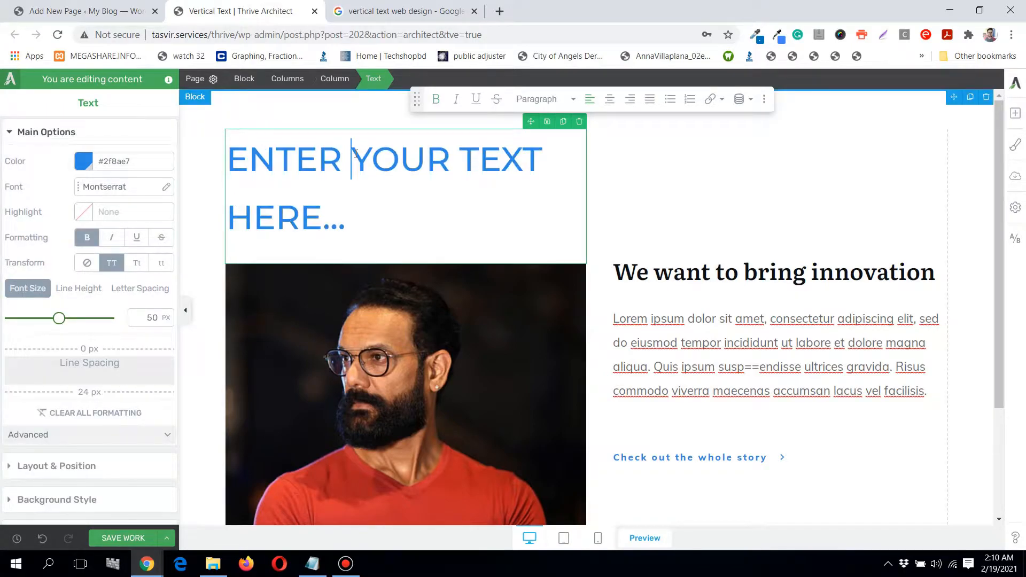
double_click(356, 154)
key(ctrl+a)
text(%)
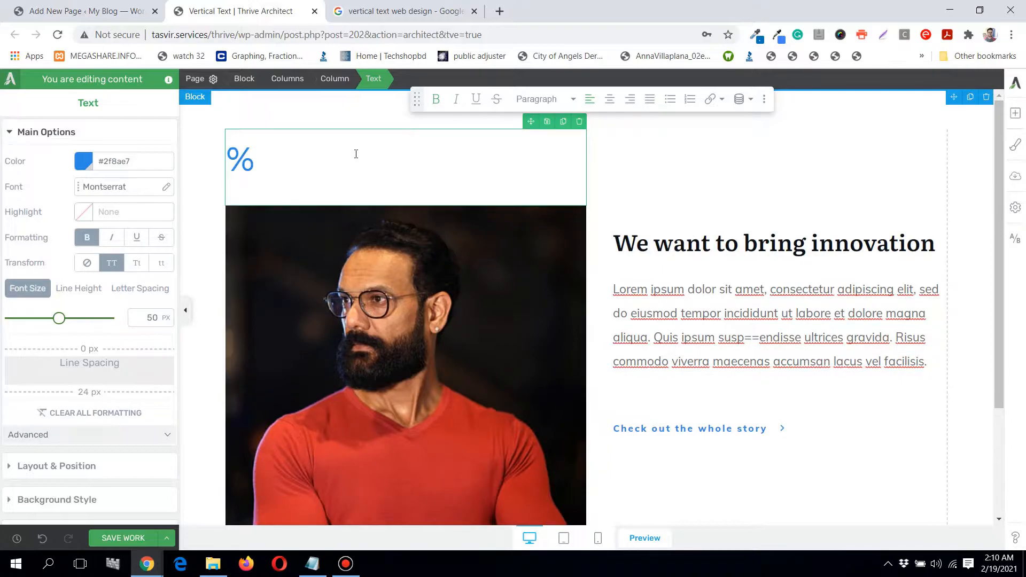
key(BackSpace)
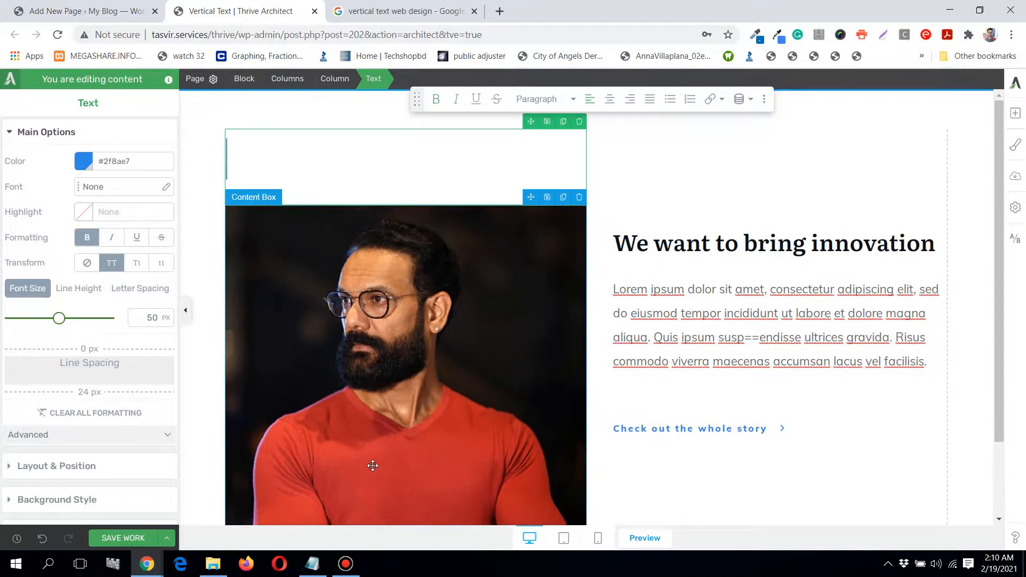
click(345, 567)
click(345, 568)
text(50%)
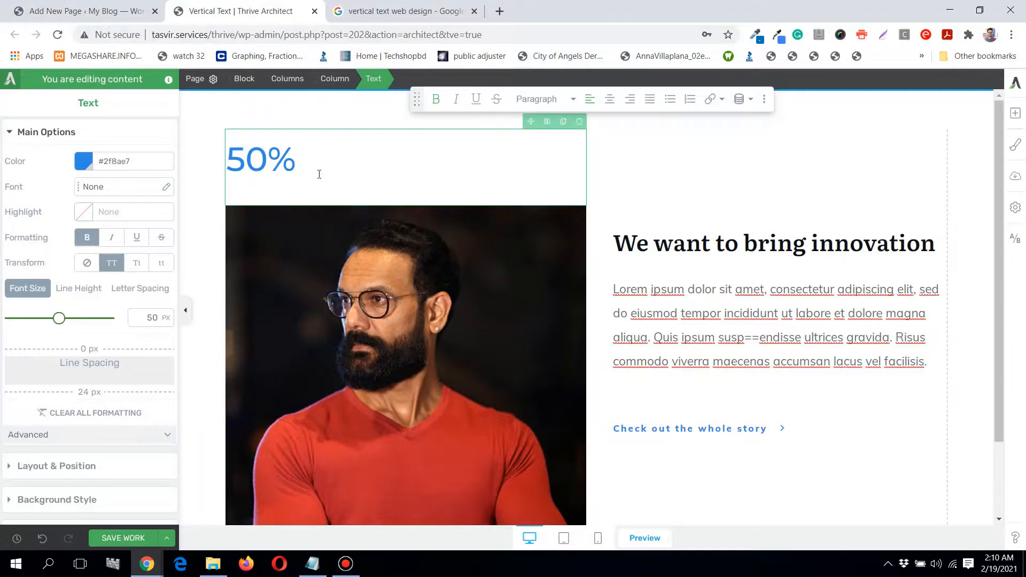
text( OFF)
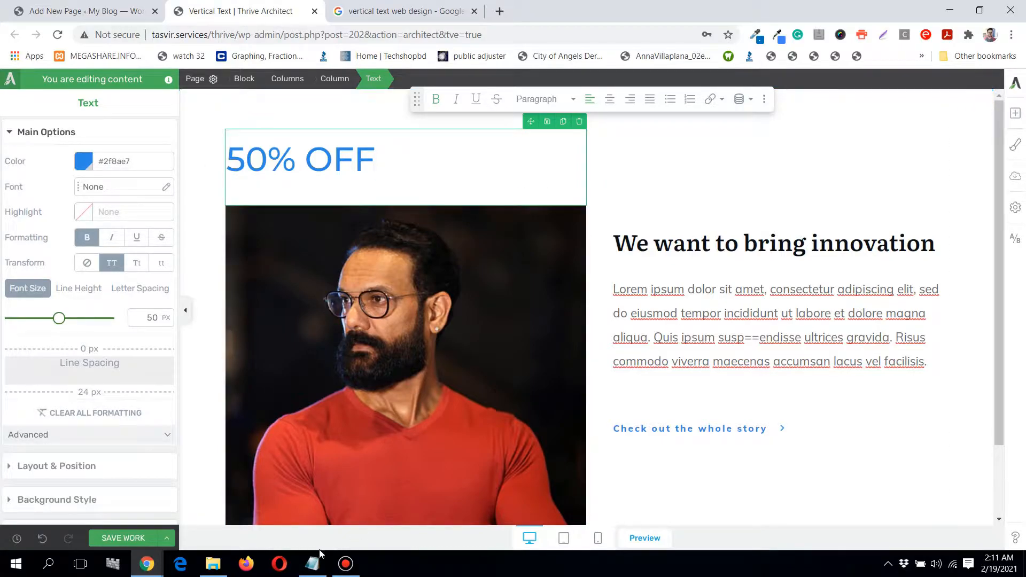
Copy the CSS rule .vertical{transform: rotate(90deg);} from codes.txt in Notepad and return to the page editor
click(312, 565)
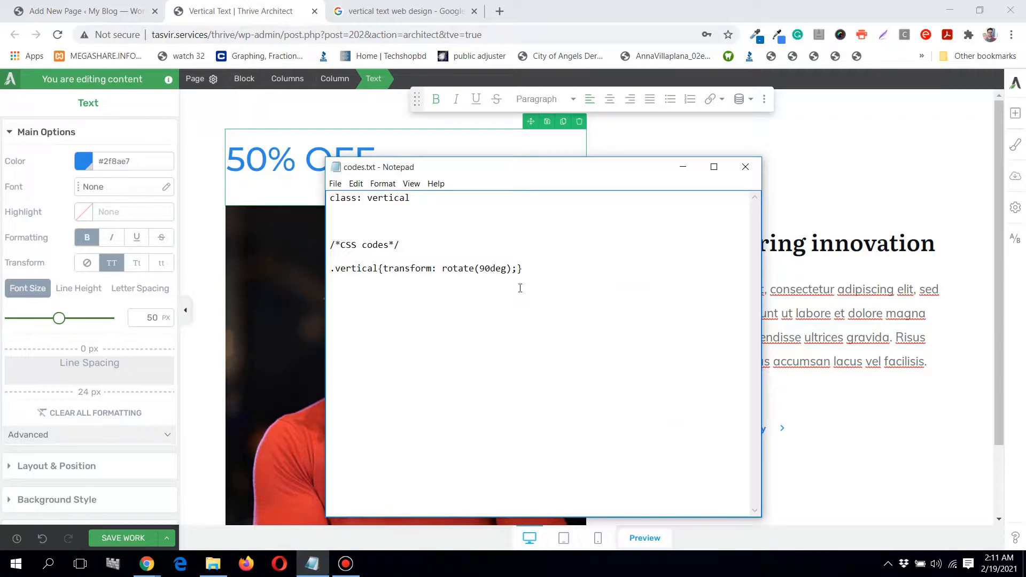
click(683, 167)
click(313, 564)
drag(328, 268, 522, 268)
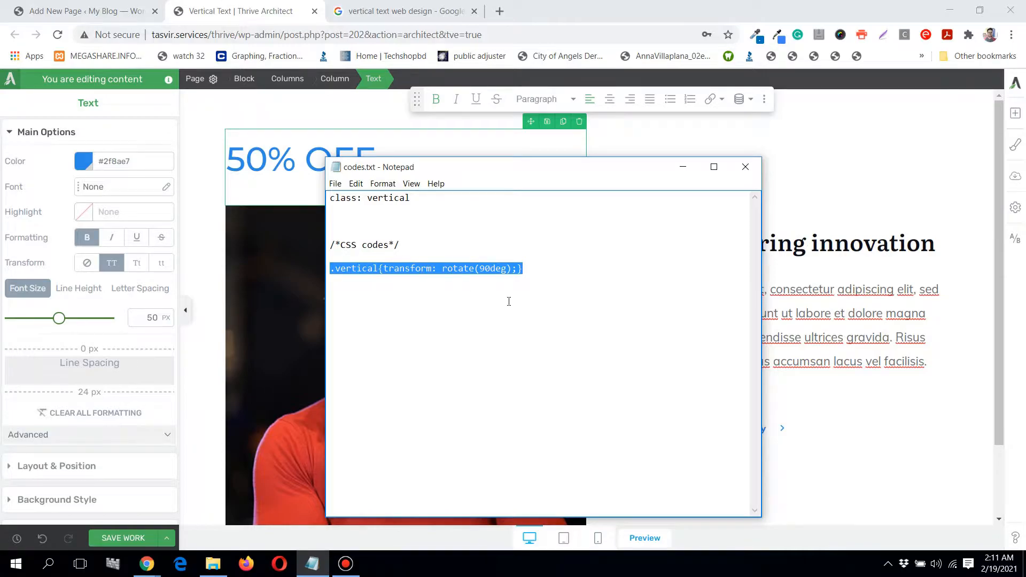
click(508, 269)
drag(521, 268, 338, 268)
right_click(338, 265)
click(361, 298)
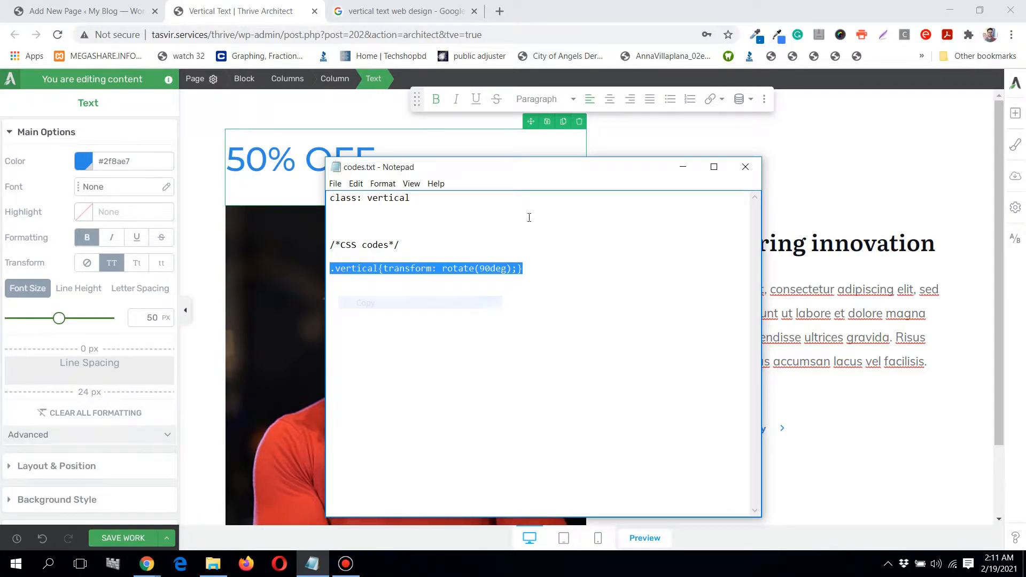
click(679, 170)
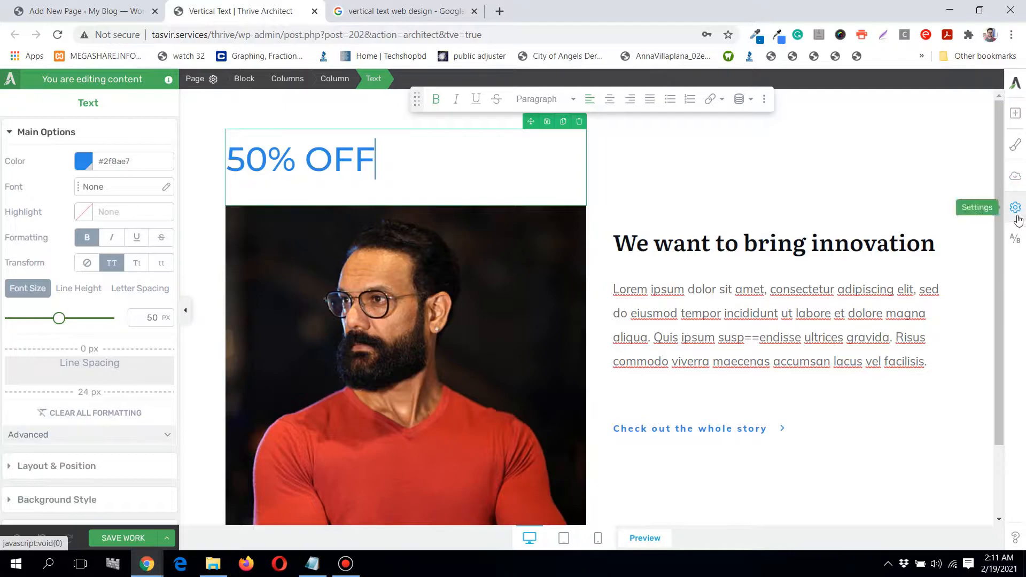
Paste the copied .vertical rule into the page's Custom CSS, apply it and save the page
click(1016, 209)
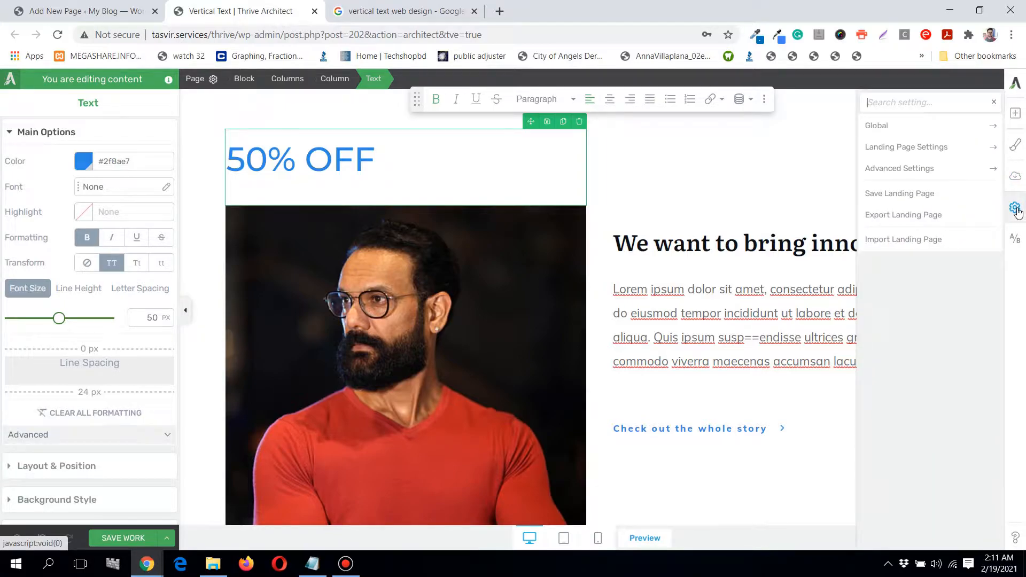
click(907, 175)
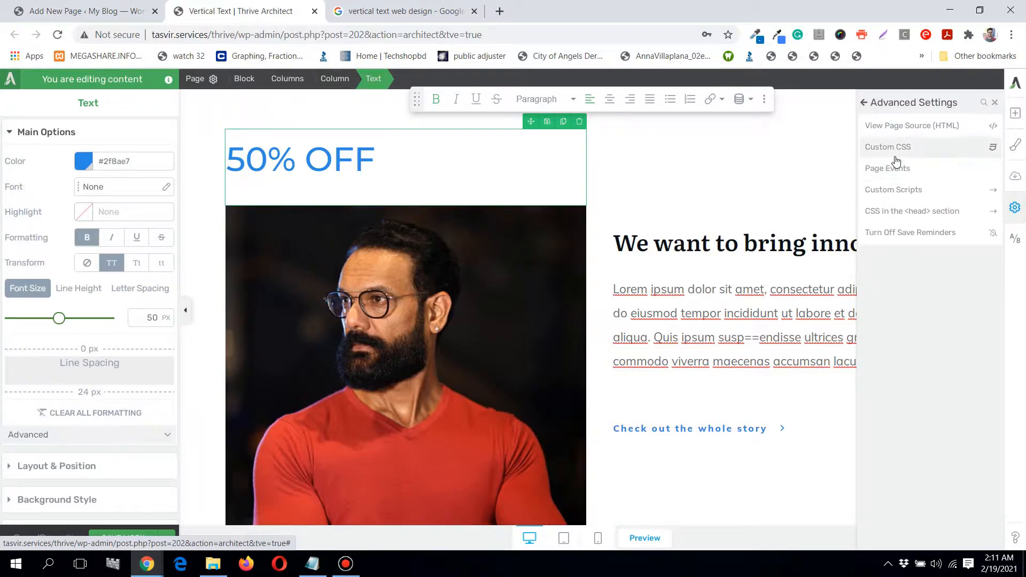
click(899, 155)
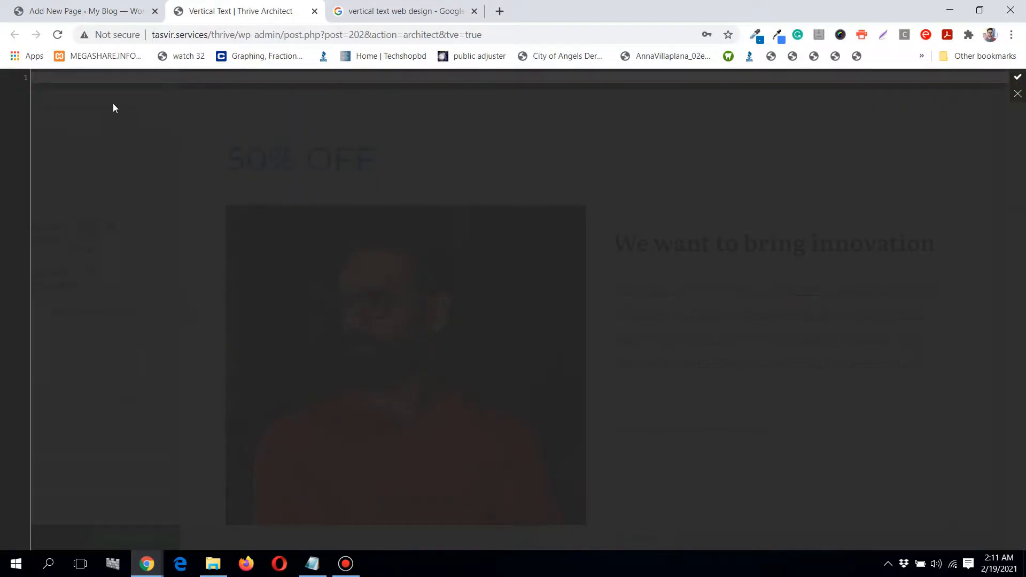
right_click(50, 76)
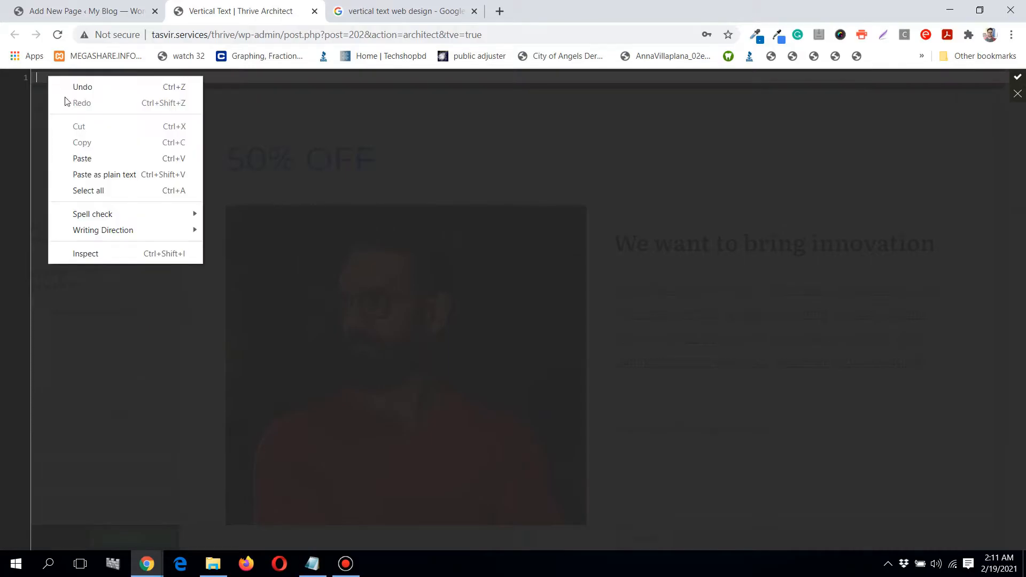
click(82, 159)
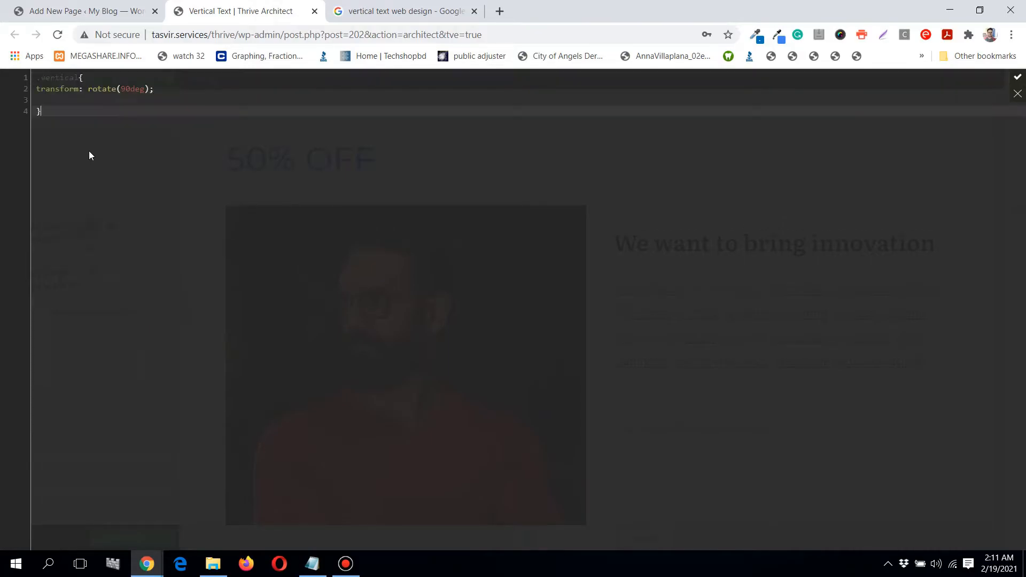
click(1018, 79)
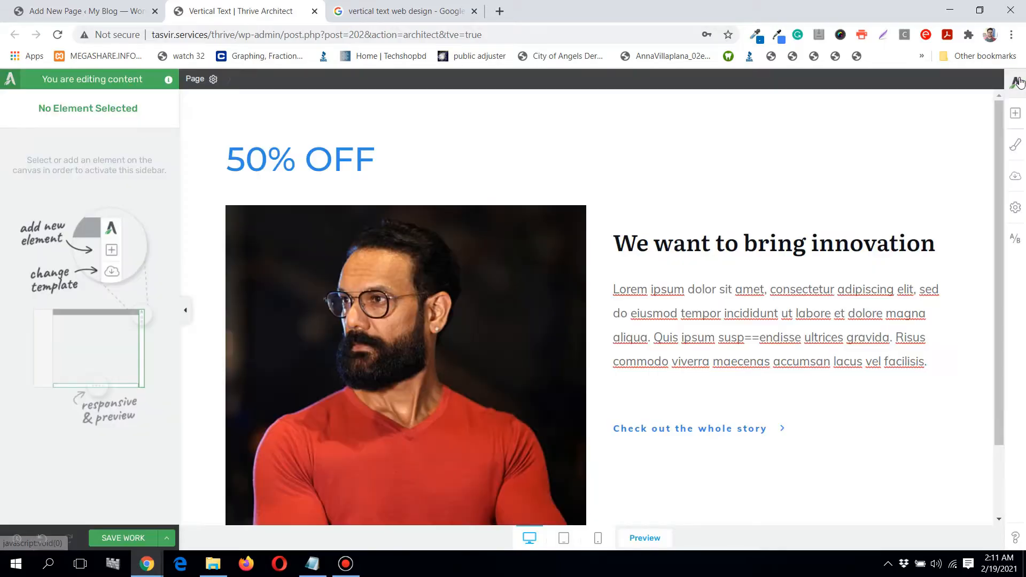
click(107, 538)
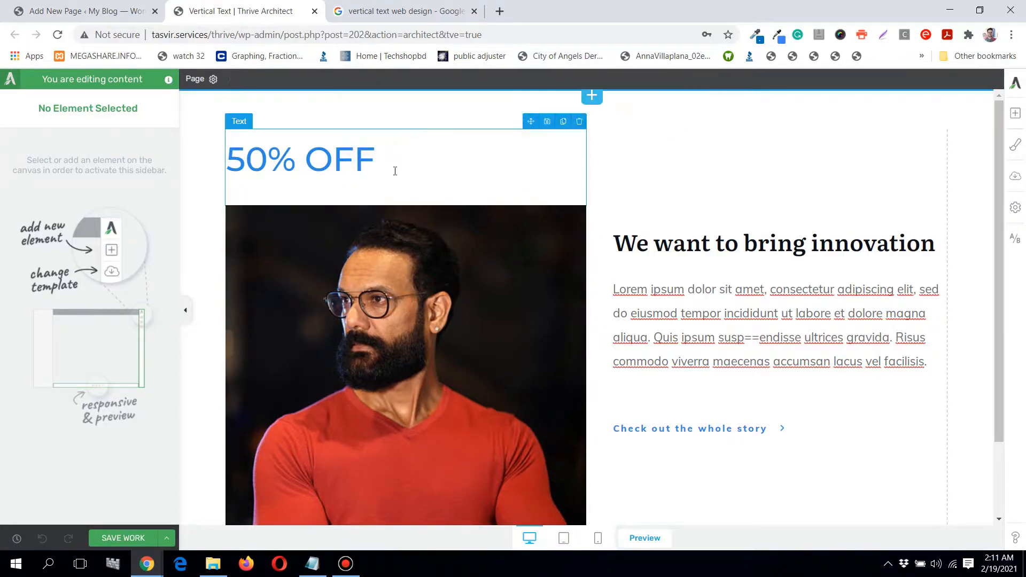
Copy the class name "vertical" from codes.txt in Notepad and return to the page editor
click(312, 563)
click(445, 245)
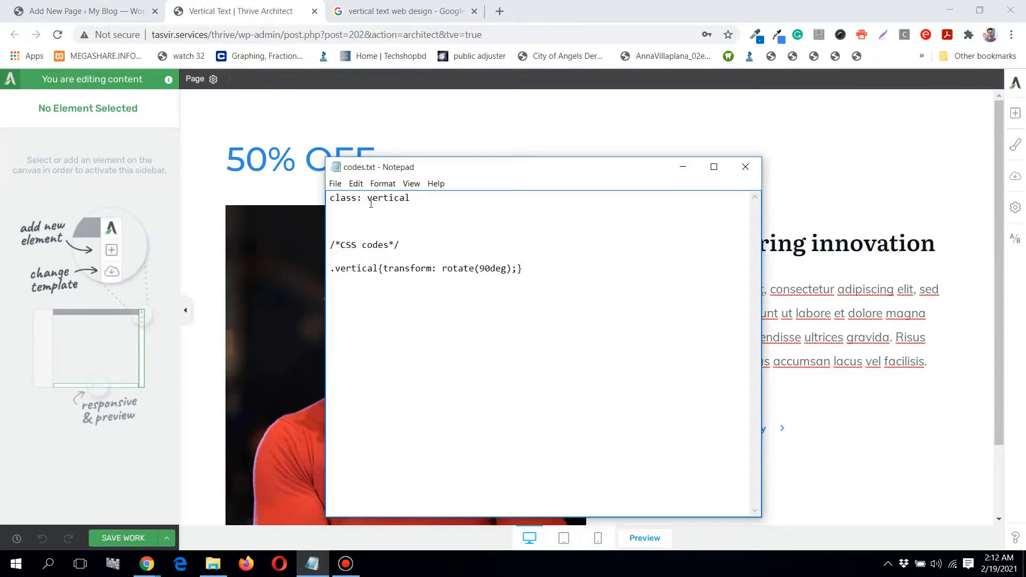
drag(384, 200, 413, 200)
right_click(411, 200)
click(452, 236)
click(682, 167)
Paste "vertical" as the HTML class attribute of the 50% OFF text element
click(358, 178)
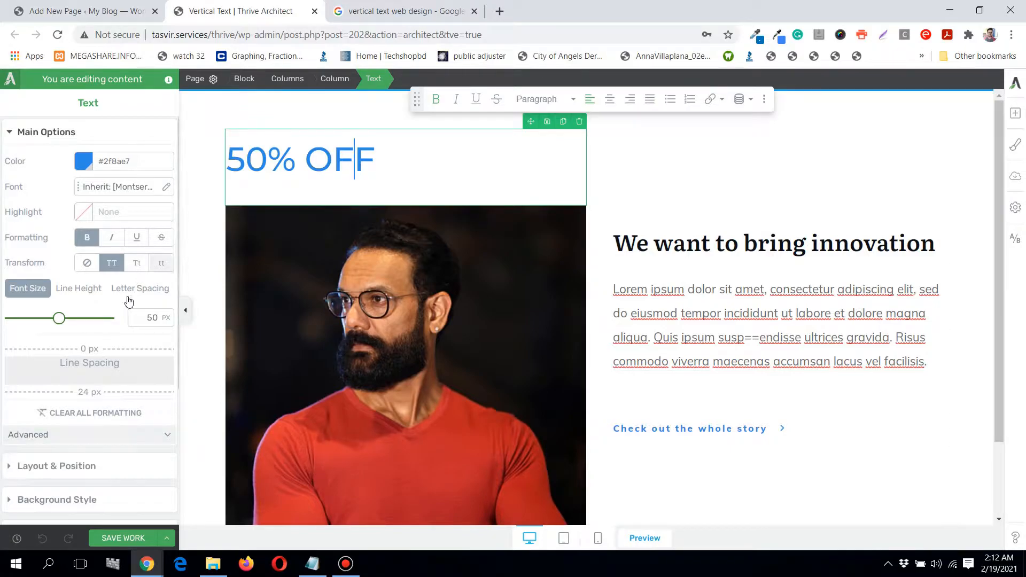
scroll(113, 310, down, 1)
scroll(113, 310, down, 2)
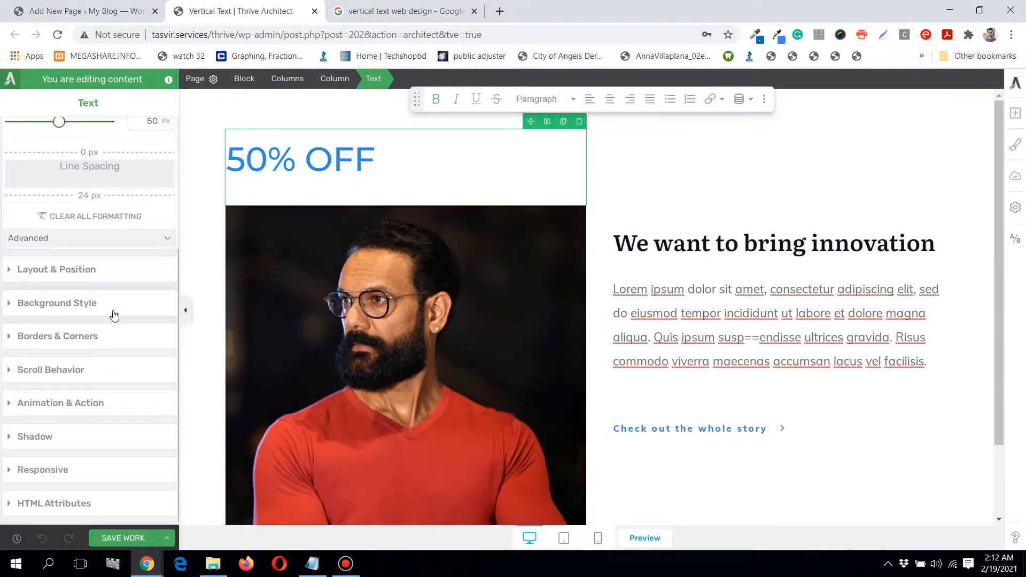
click(54, 509)
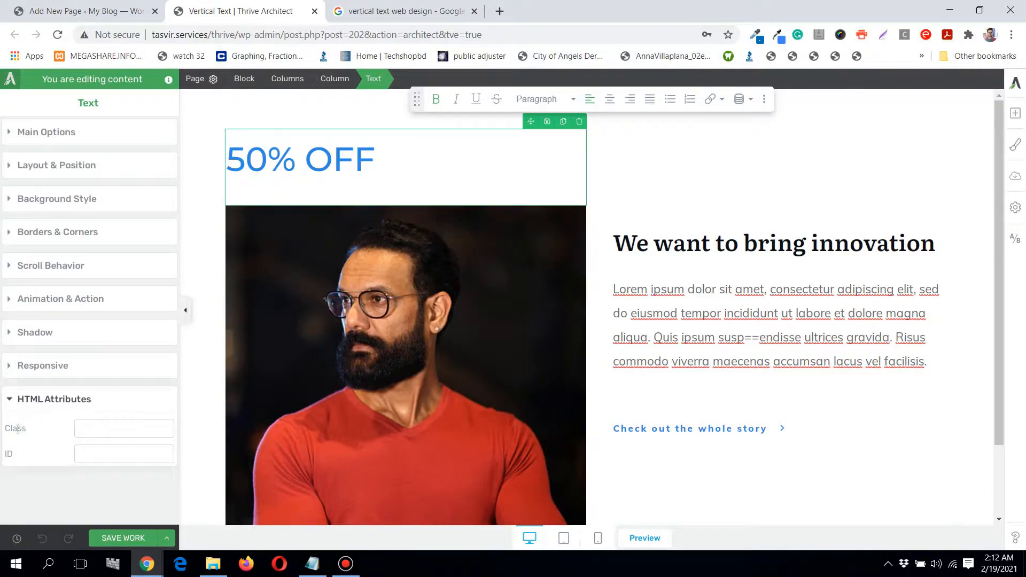
click(120, 426)
right_click(104, 426)
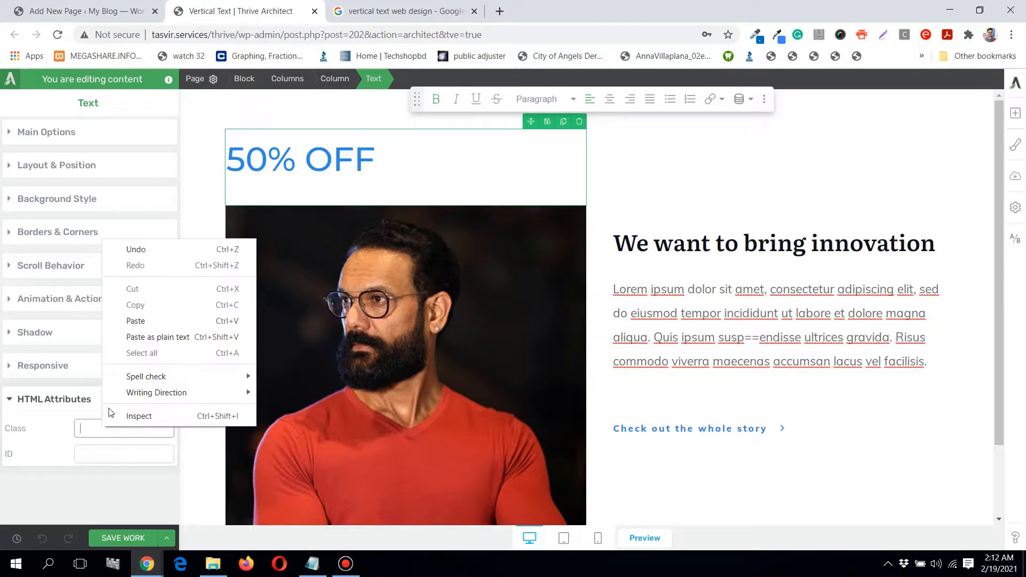
click(131, 330)
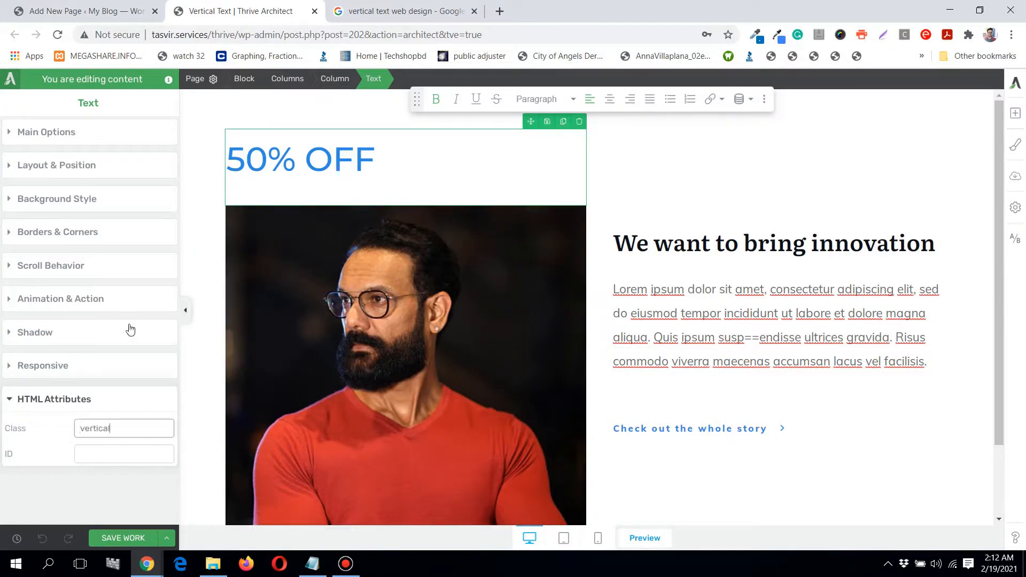
Save the page with the vertical class applied to the 50% OFF text
click(120, 537)
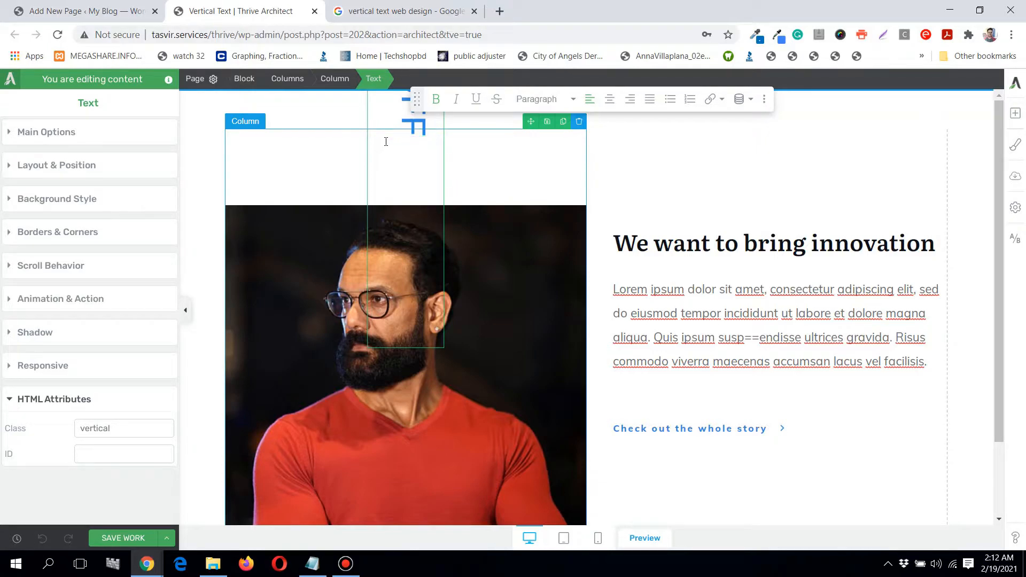
scroll(386, 142, down, 1)
scroll(386, 142, up, 1)
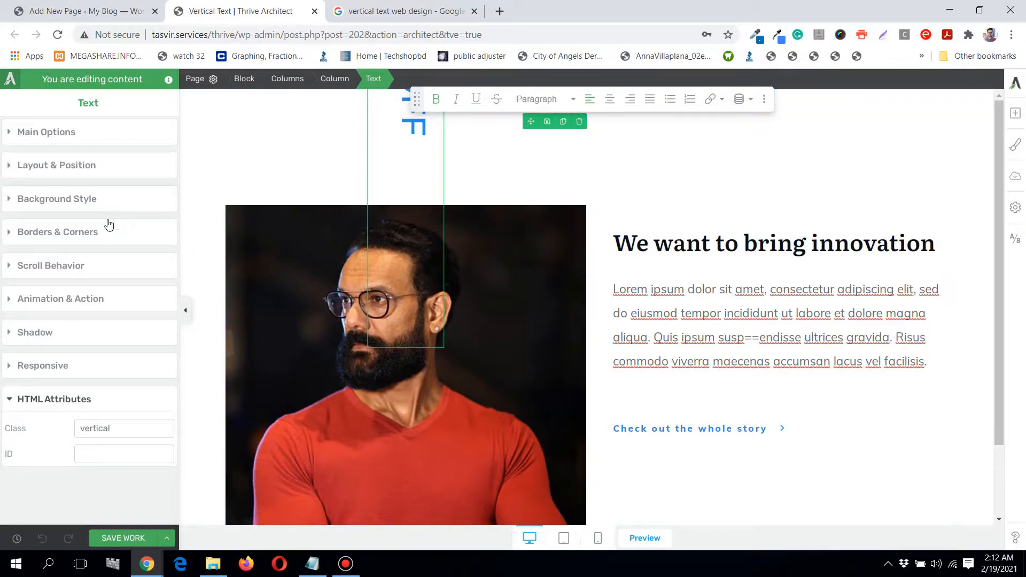
Set the position of the 50% OFF text to Absolute in its advanced layout options
click(44, 169)
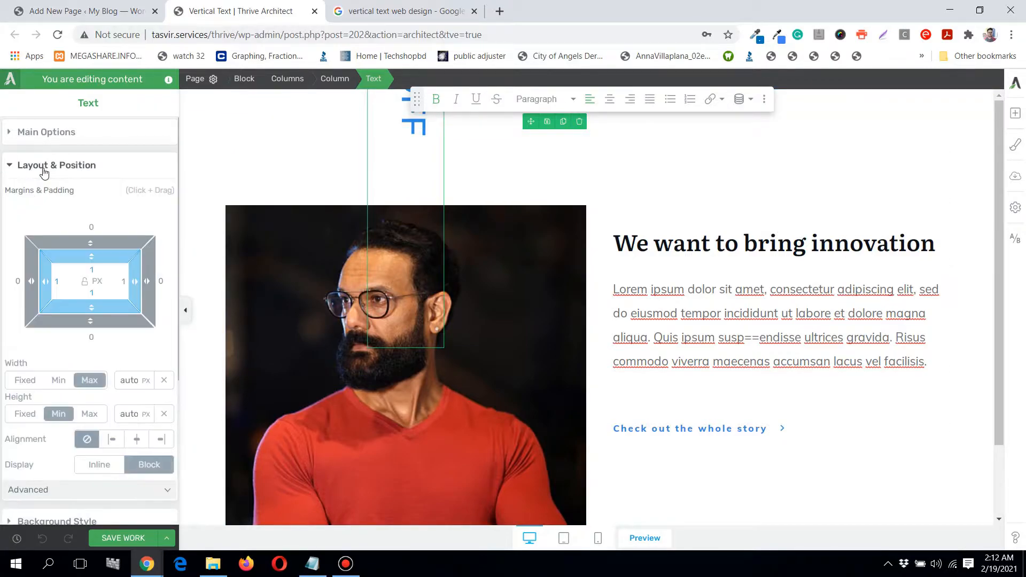
scroll(43, 272, down, 3)
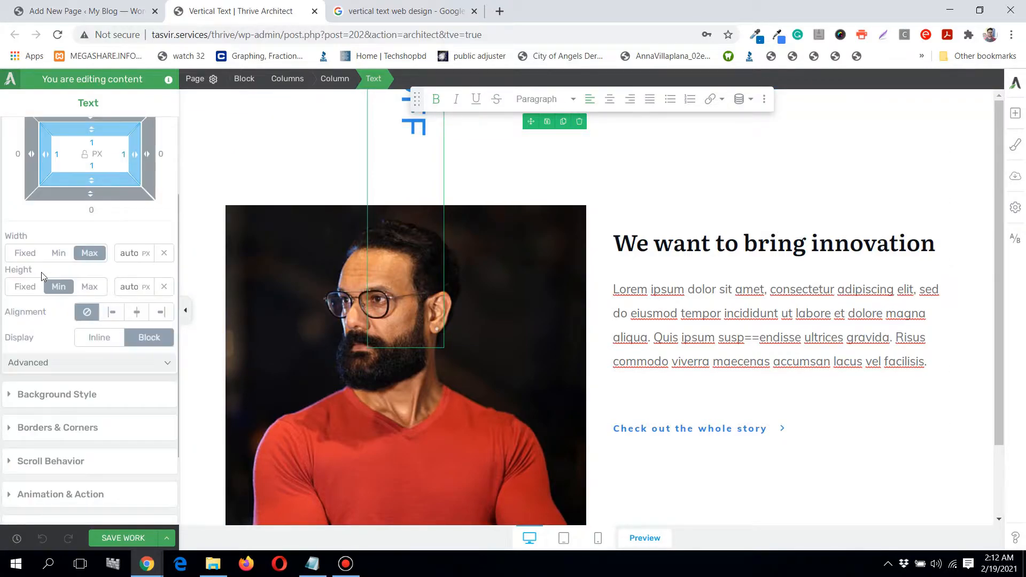
click(80, 364)
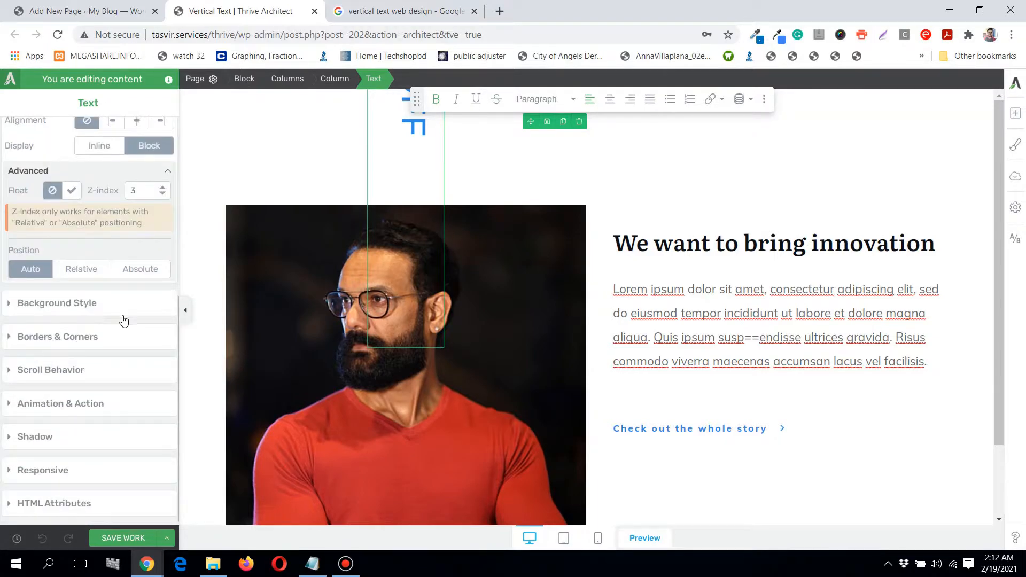
click(141, 271)
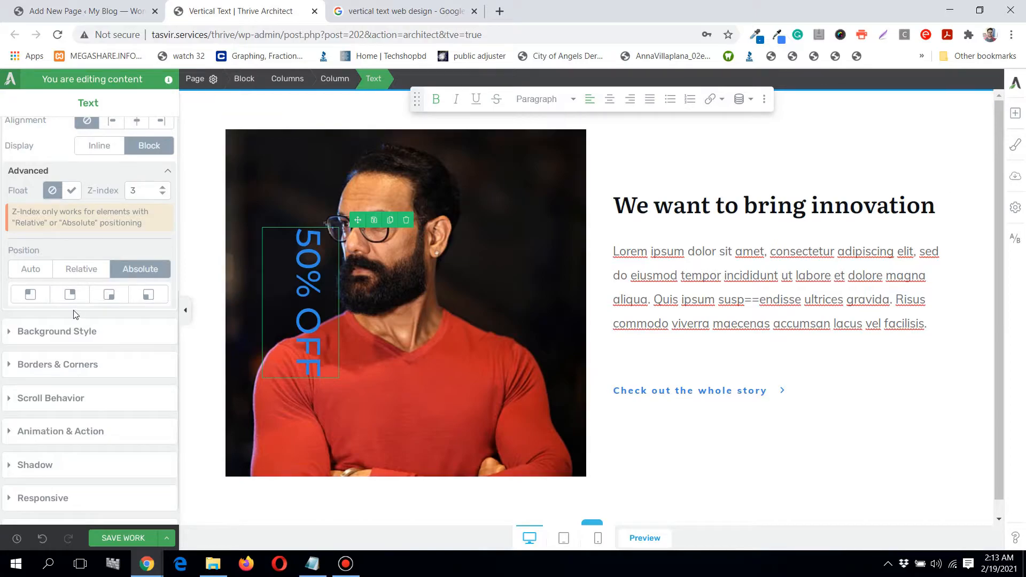
Anchor the 50% OFF text by its top-left corner with offsets of 171 px top and -163 px left, and view the full-width layout
click(29, 301)
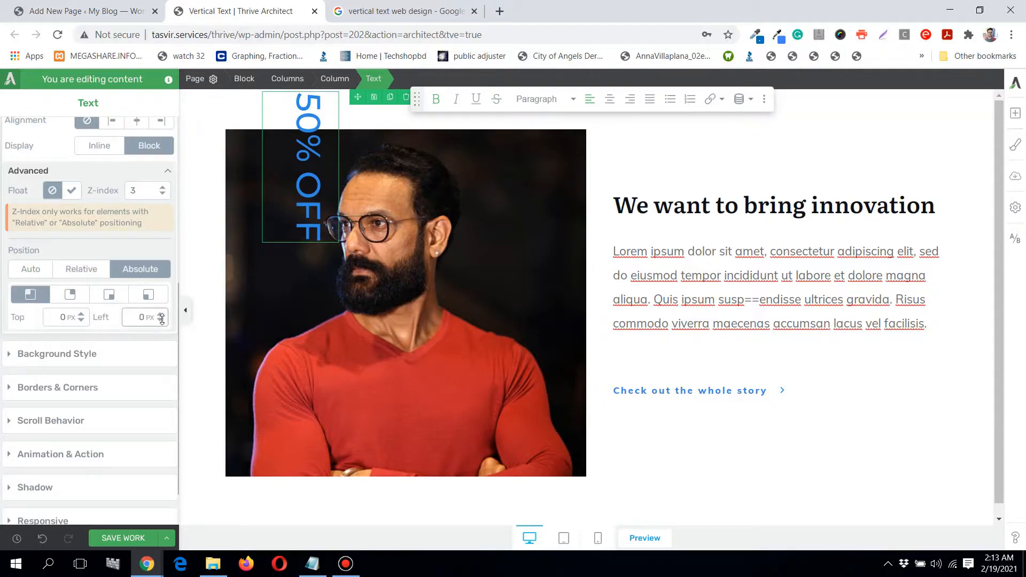
drag(162, 319, 171, 431)
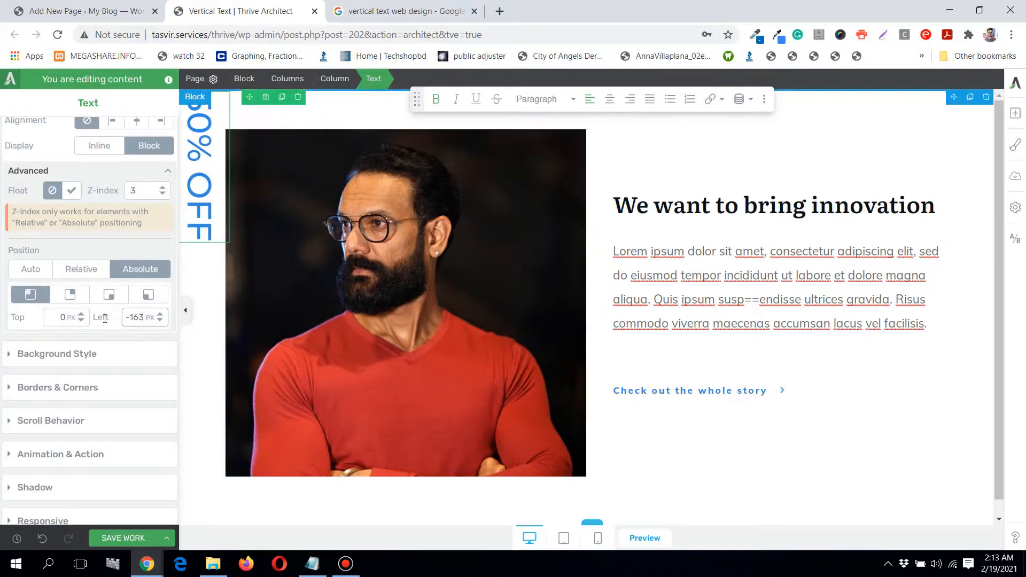
drag(80, 317, 95, 204)
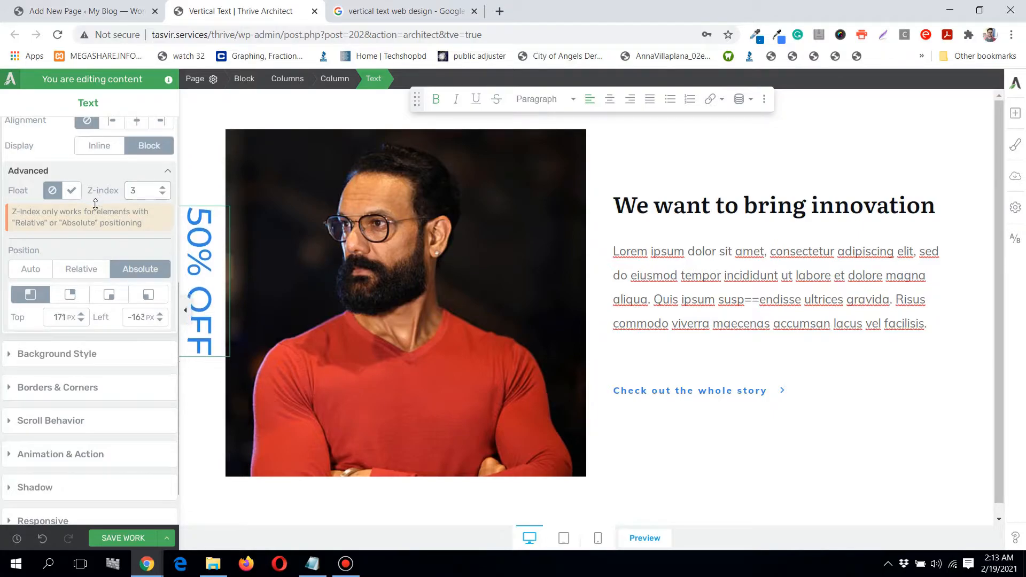
click(184, 310)
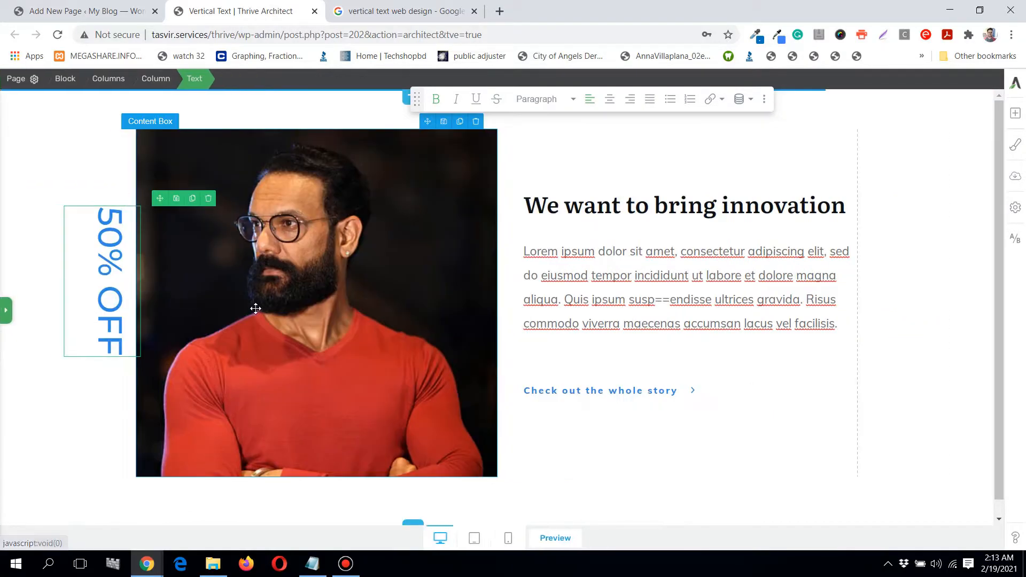
click(943, 311)
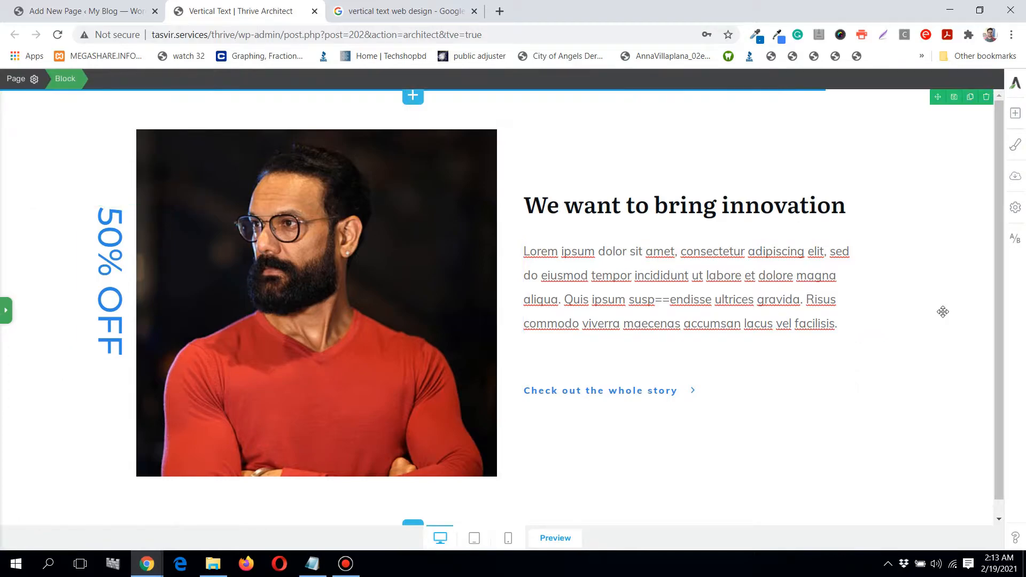
Anchor the absolute 50% OFF text by its top-left corner, with offsets of 168 px top and -171 px left
click(108, 297)
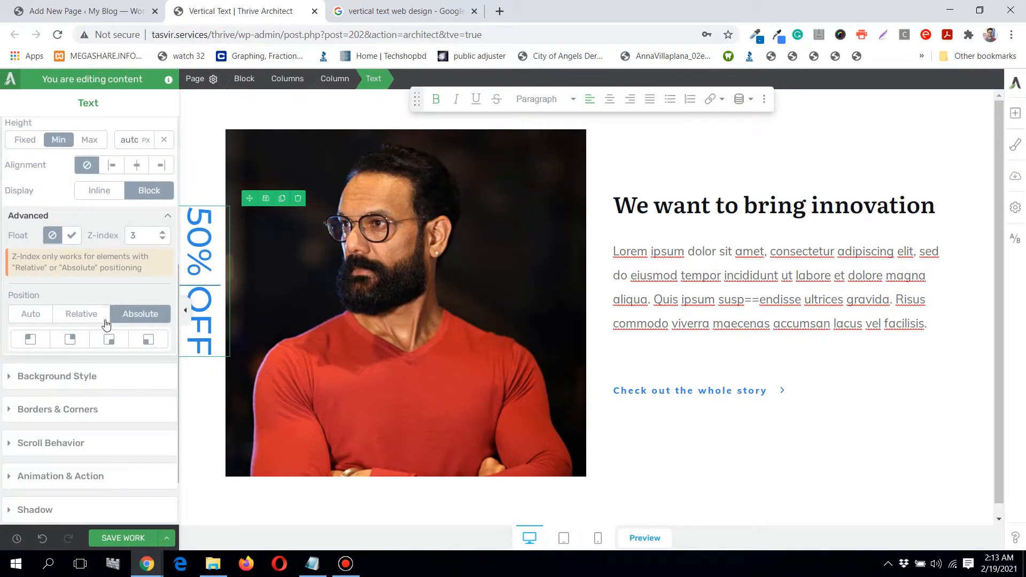
scroll(112, 310, up, 3)
scroll(155, 370, down, 4)
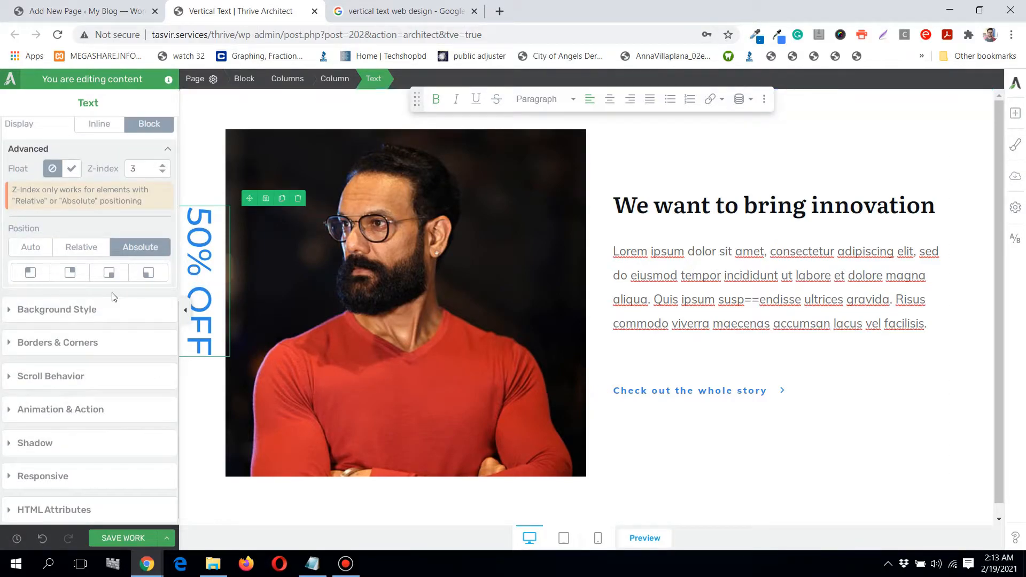
scroll(120, 296, up, 3)
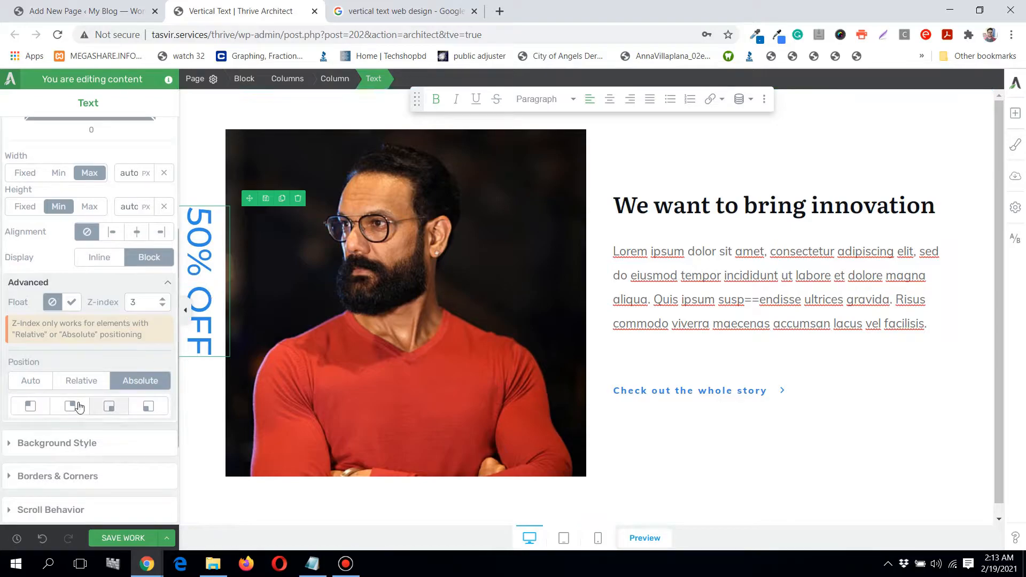
click(30, 406)
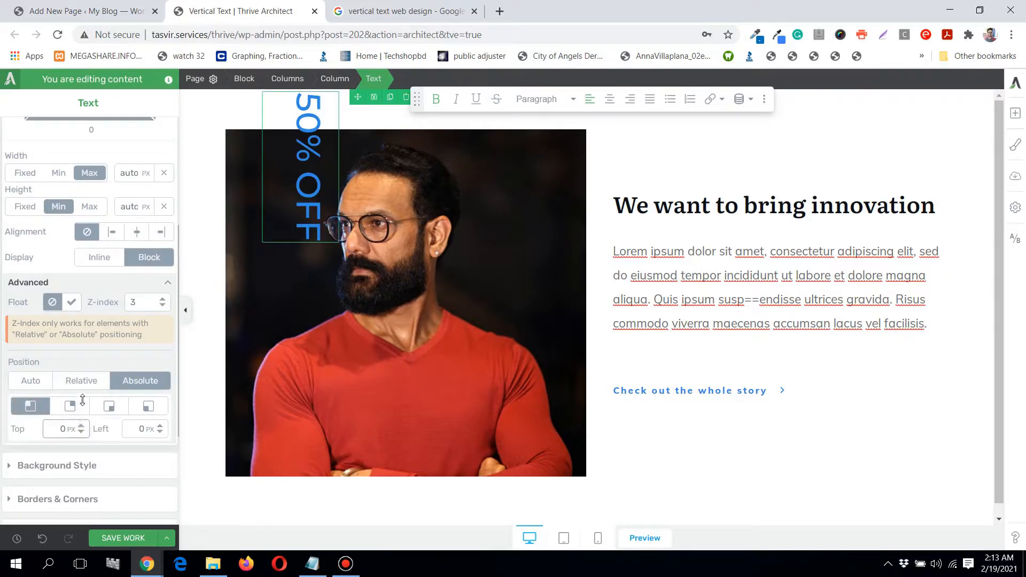
drag(83, 400, 89, 315)
drag(161, 436, 158, 549)
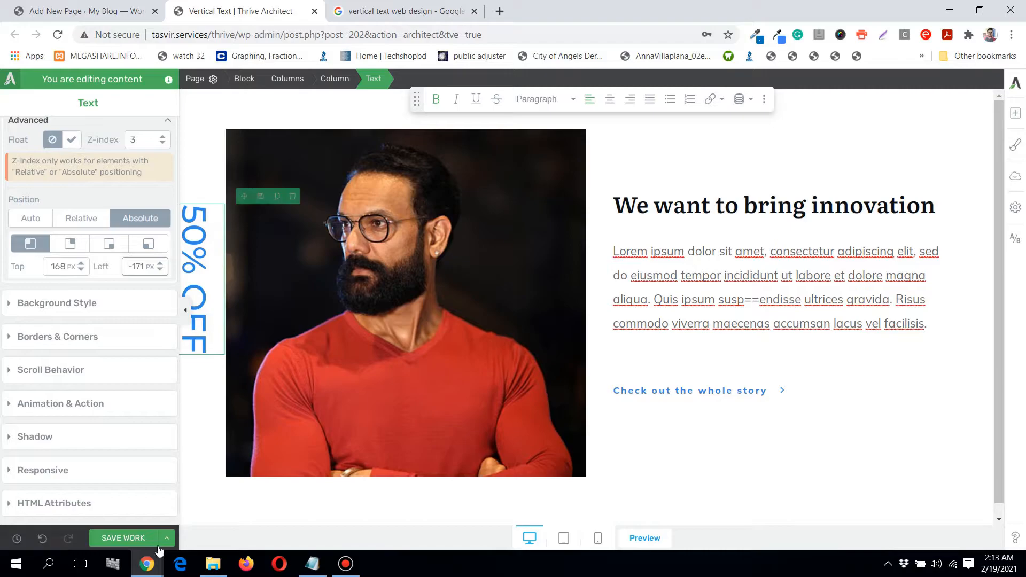
Save the page and hide the element settings to view the vertical text beside the photo
click(182, 311)
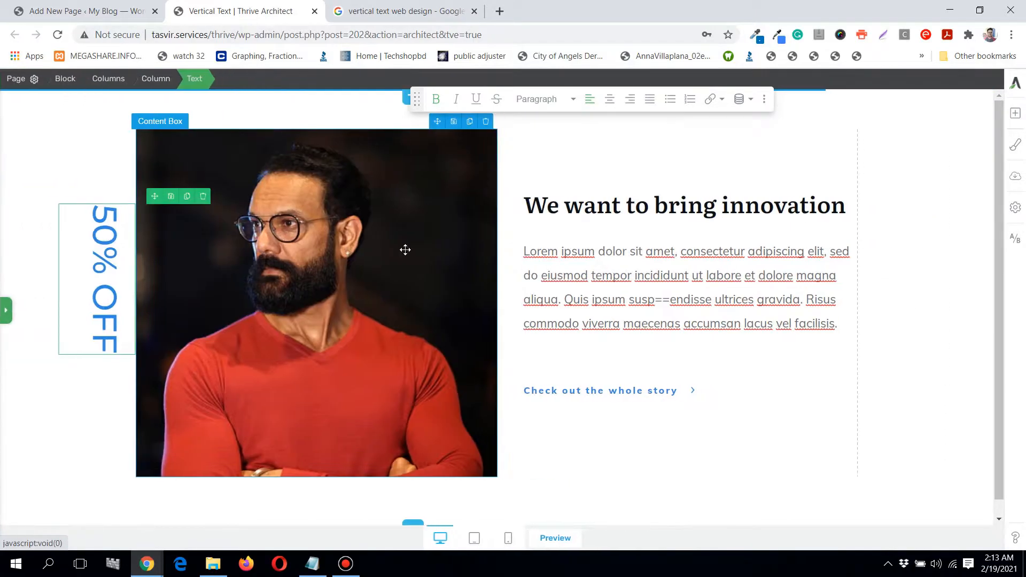
click(912, 278)
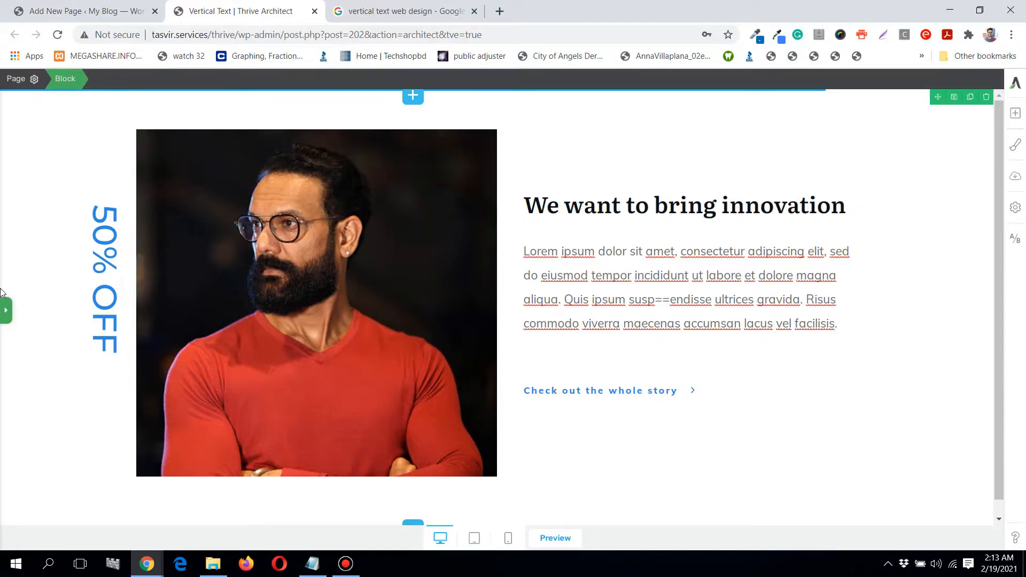
click(6, 310)
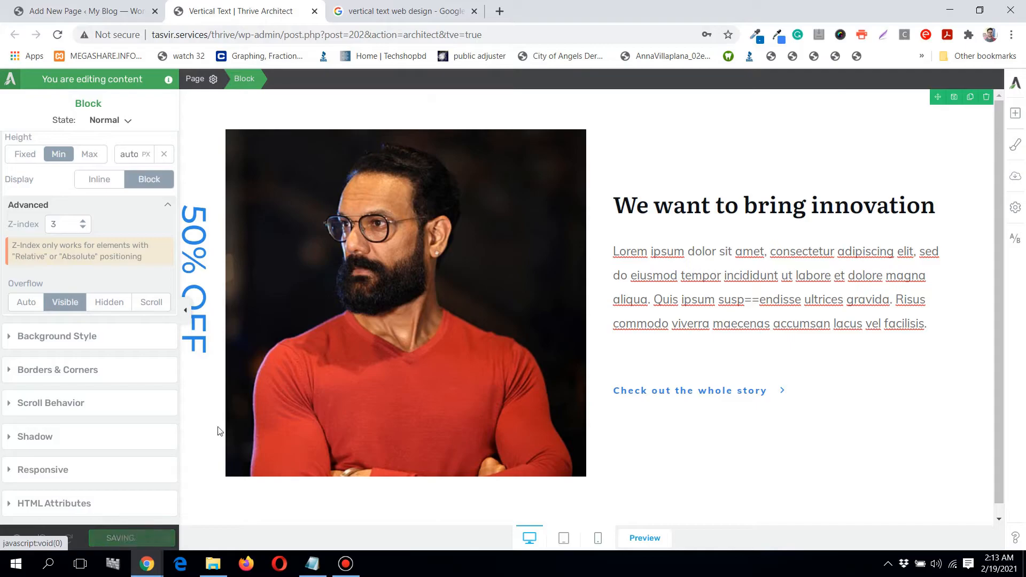
click(185, 311)
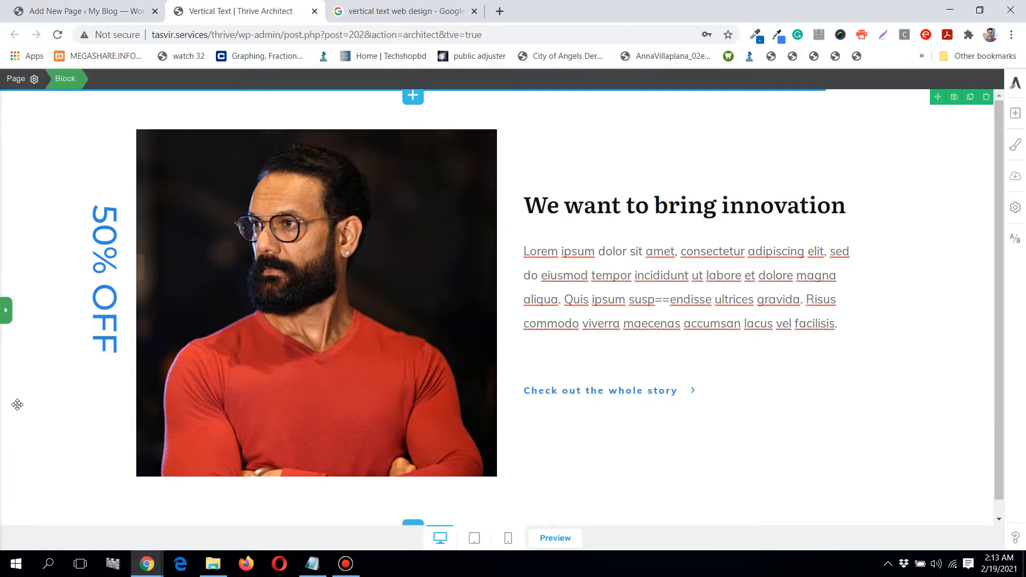
Insert "RED TSHIRT" before "50% OFF" in the vertical text
click(96, 210)
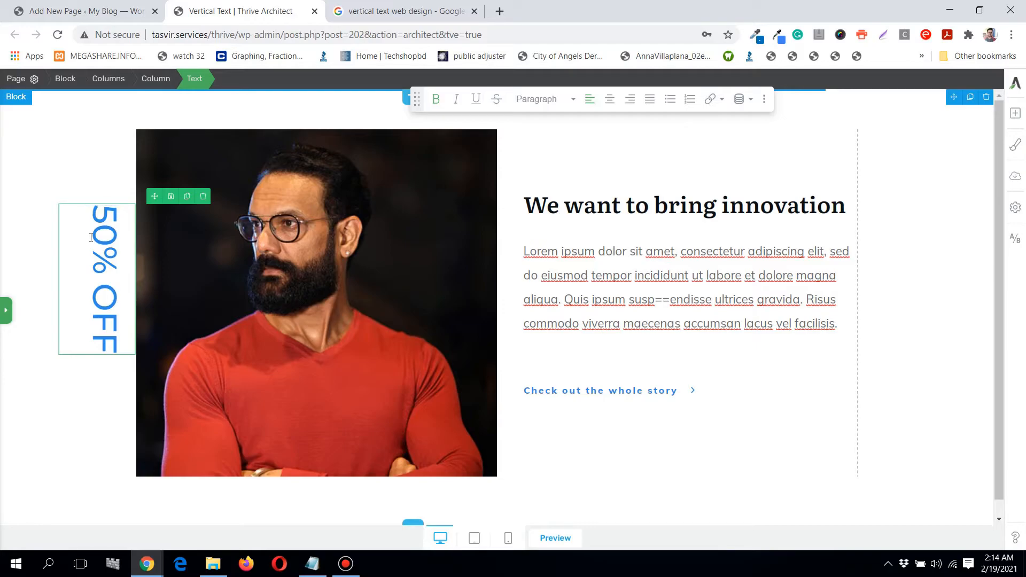
text(R)
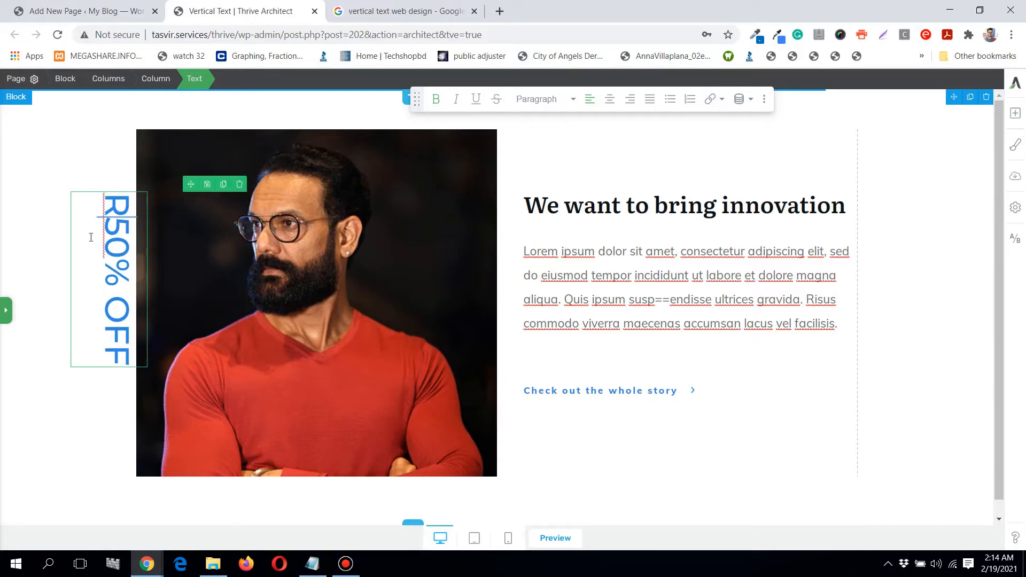
text(ED )
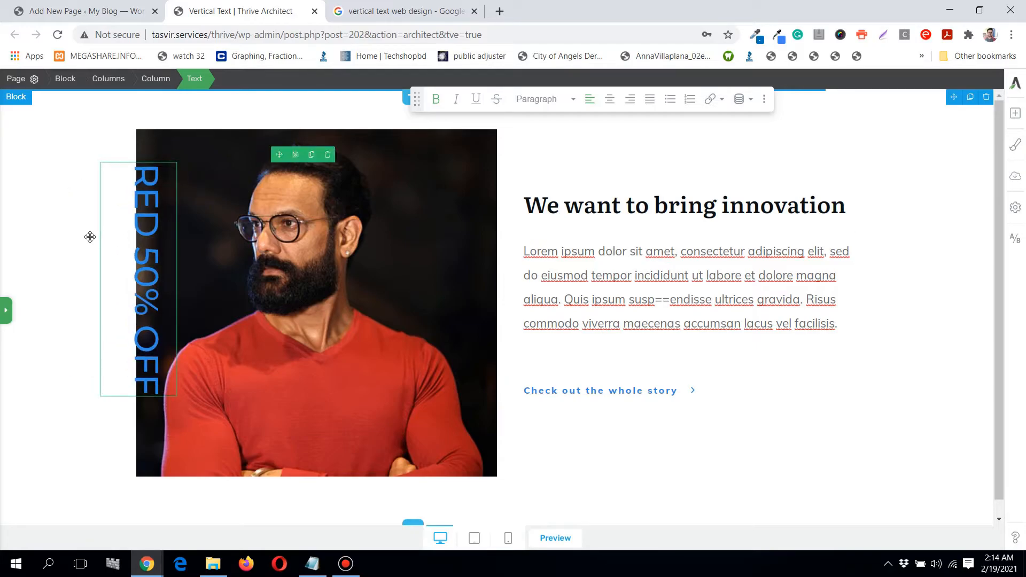
text(TS)
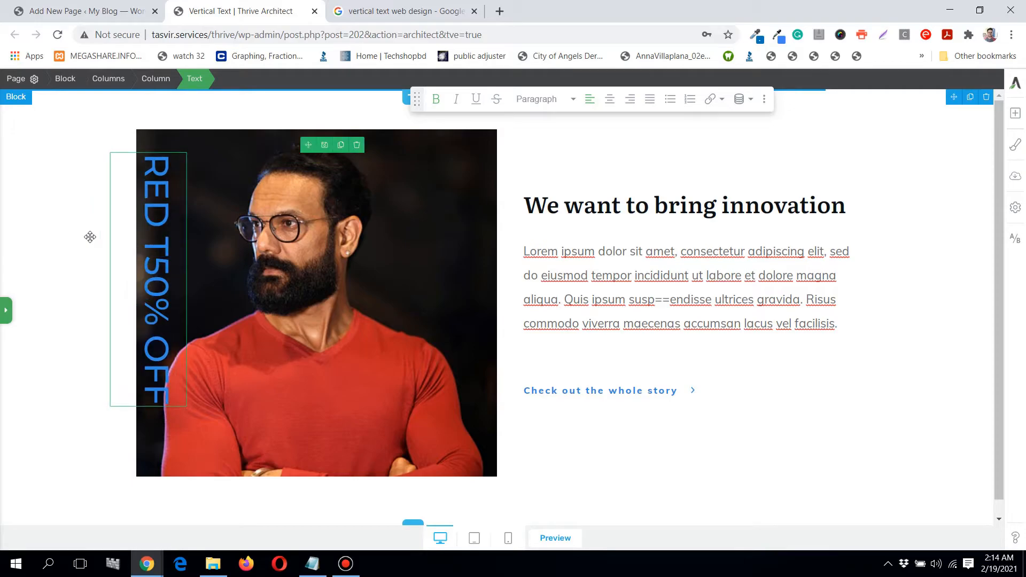
text(HIRT)
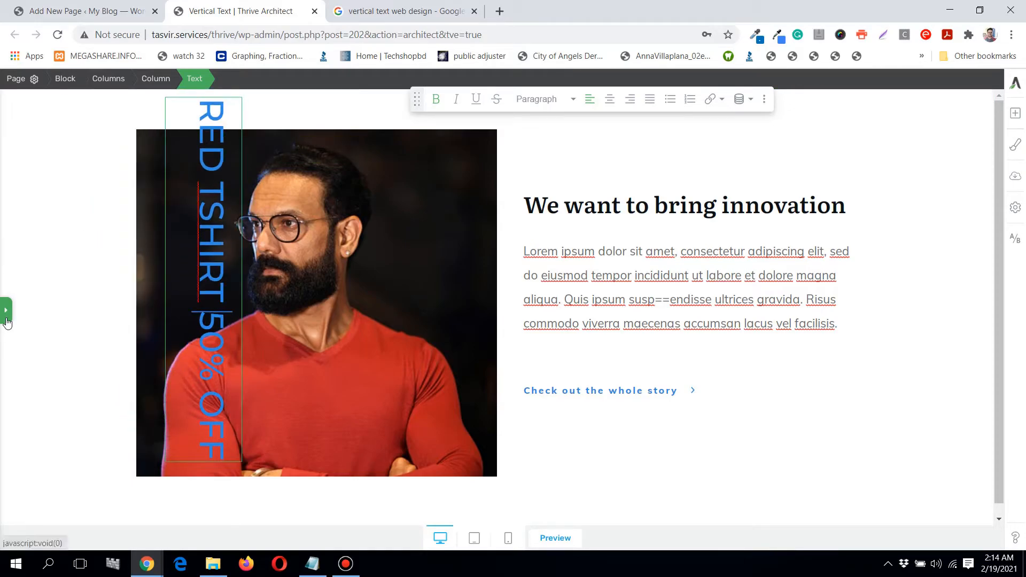
Delete the added "RED TSHIRT" so the vertical text reads only "50% OFF", and deselect it
key(BackSpace)
key(BackSpace)
key(BackSpace)
key(BackSpace)
key(BackSpace)
key(BackSpace)
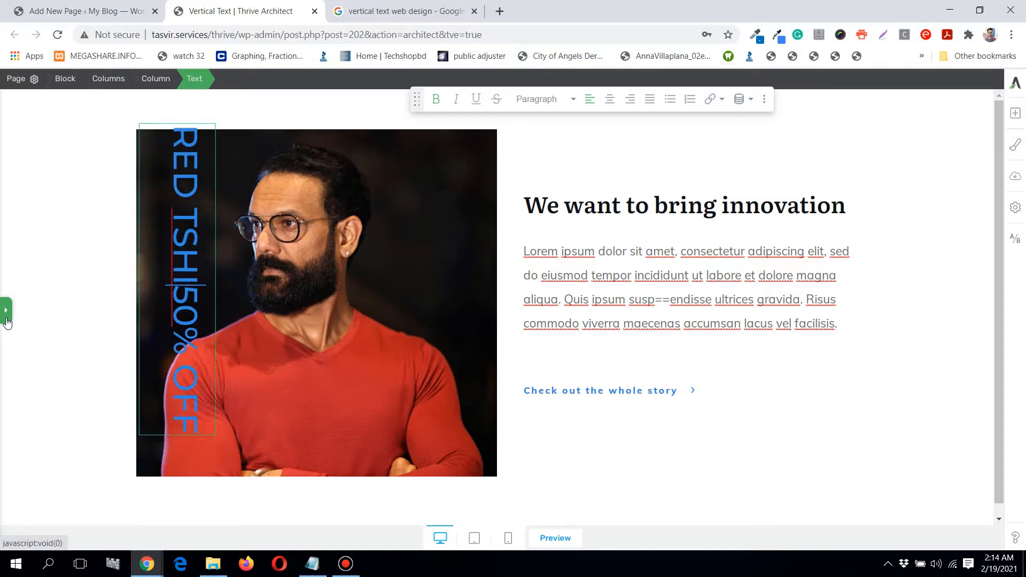
key(BackSpace)
key(BackSpace)
key(BackSpace)
key(BackSpace)
key(BackSpace)
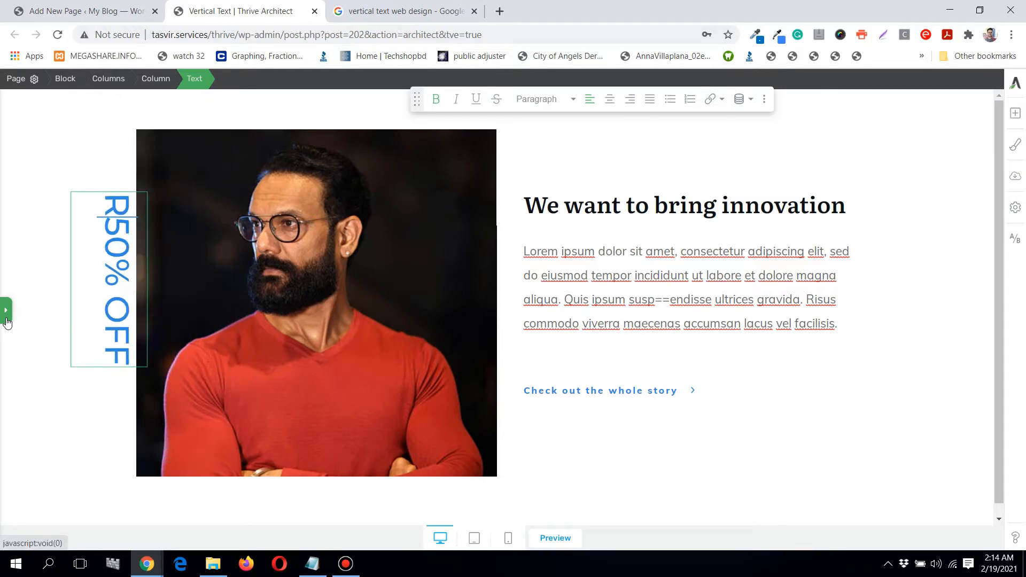
click(66, 368)
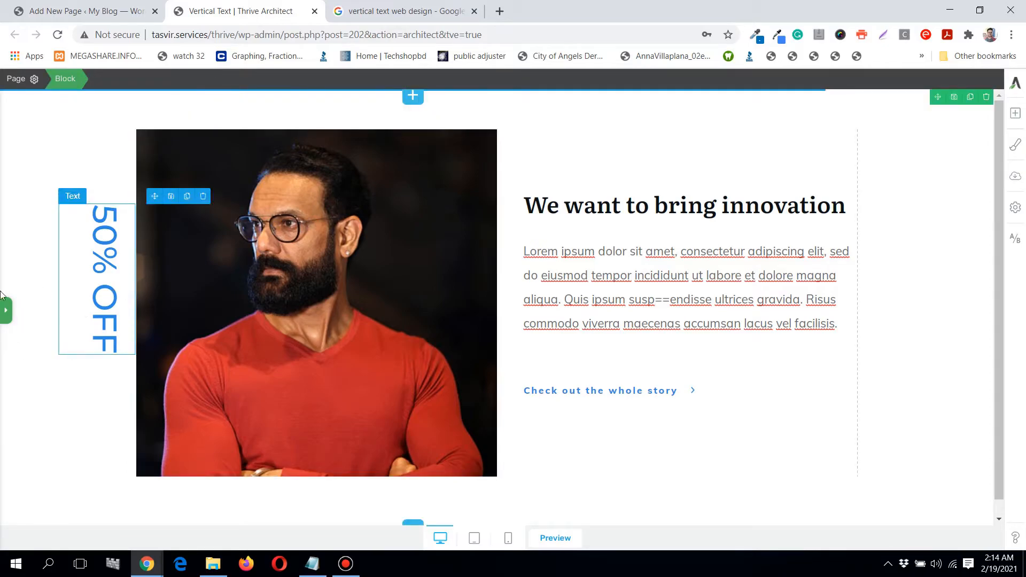
click(5, 310)
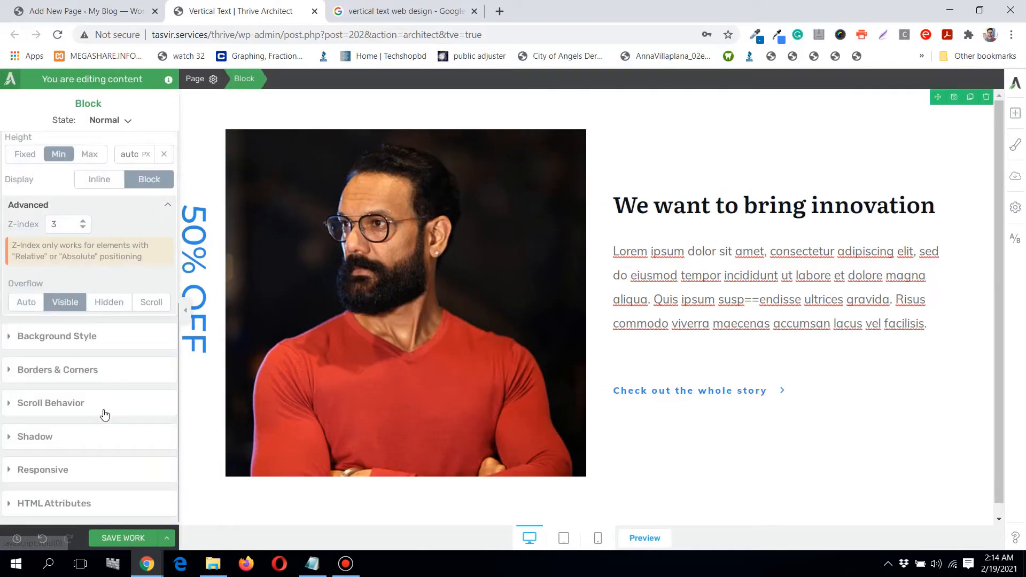
click(187, 306)
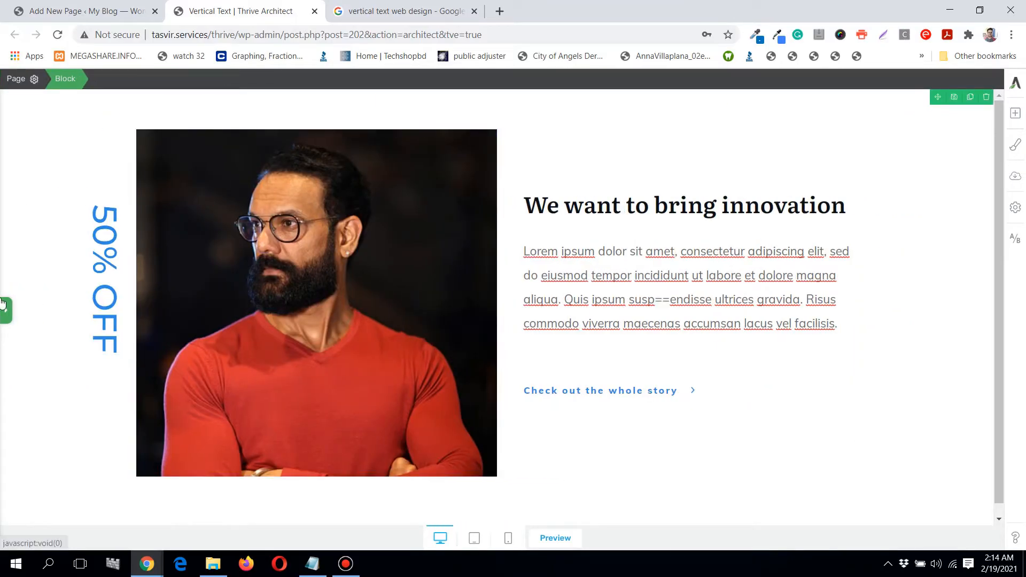
click(4, 307)
click(180, 311)
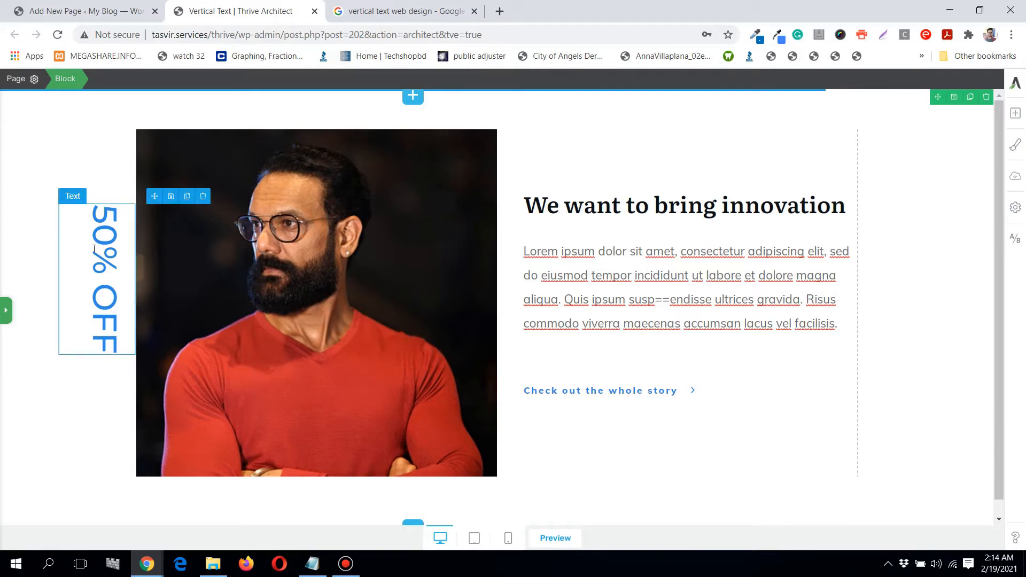
Change the .vertical class rotation to -90deg in the page's custom CSS, apply it and hide the settings to view the text
click(89, 311)
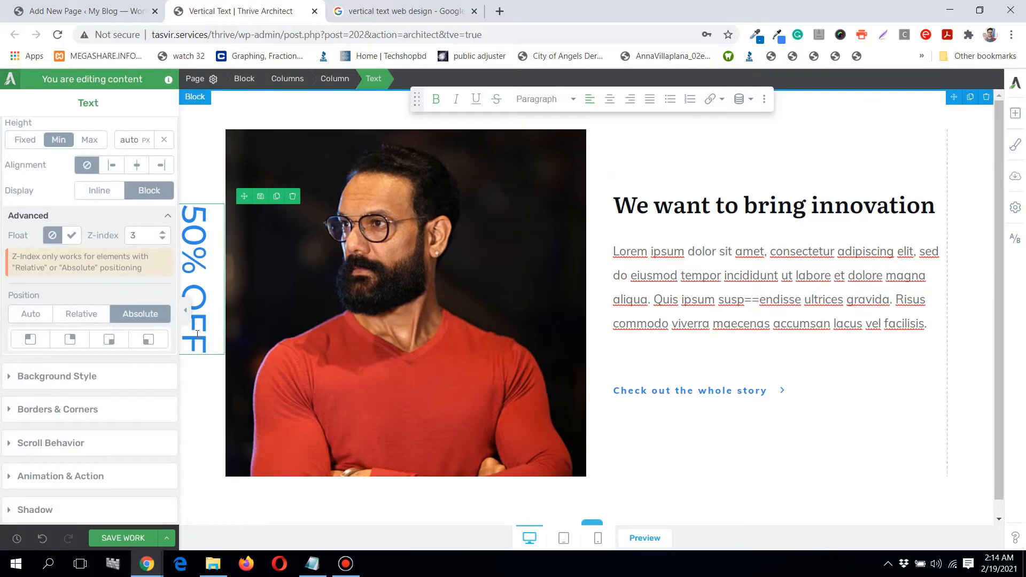
click(1016, 208)
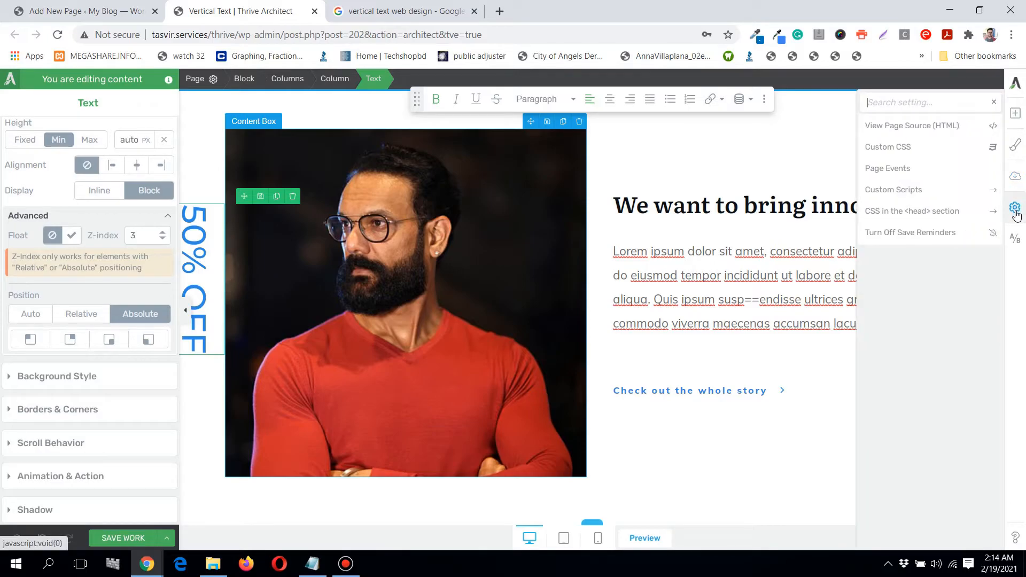
click(944, 154)
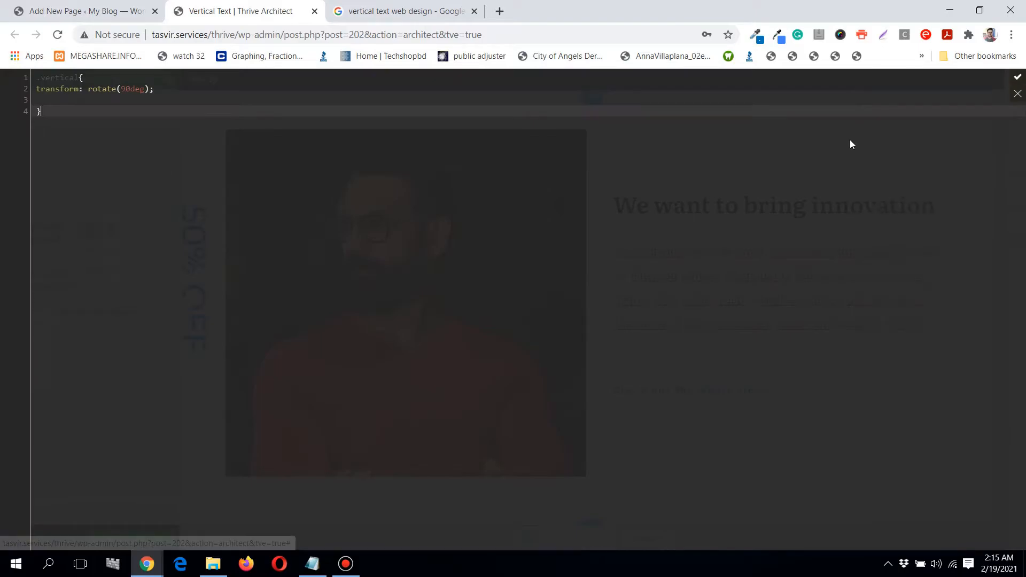
click(123, 91)
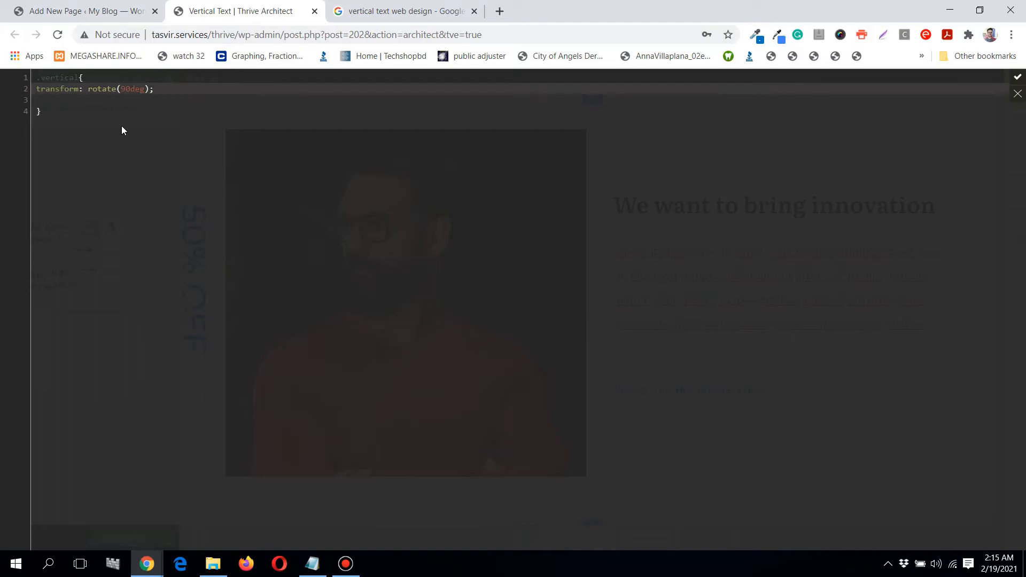
text(-)
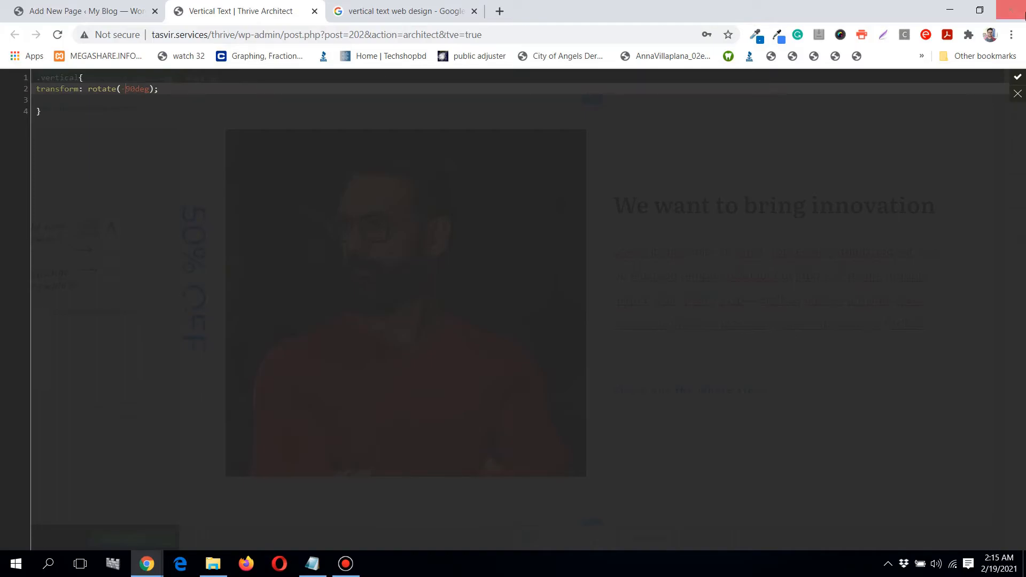
click(1018, 81)
click(186, 309)
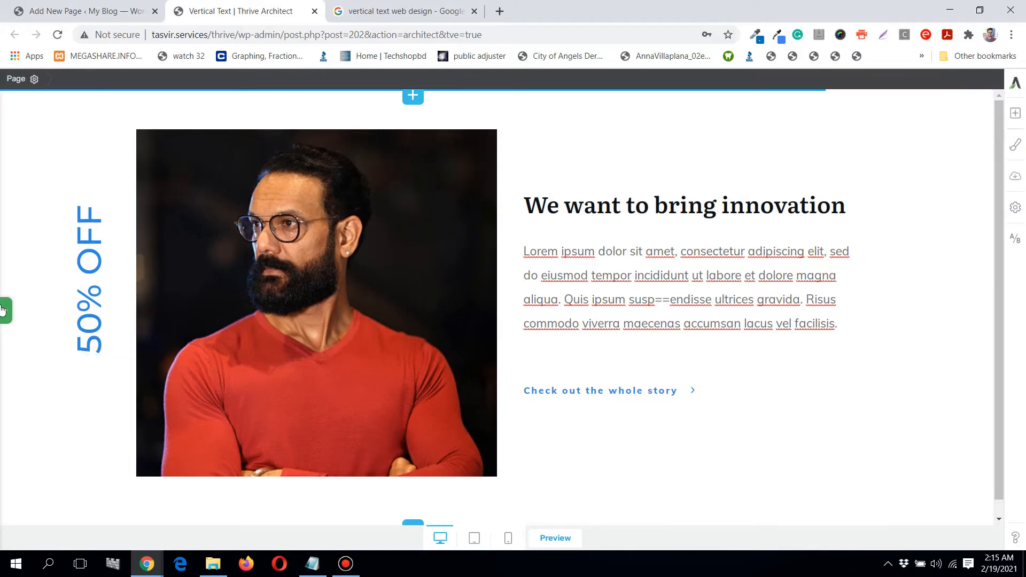
Set the .vertical class rotation back to 90deg in the custom CSS and save the page
click(1020, 214)
click(891, 153)
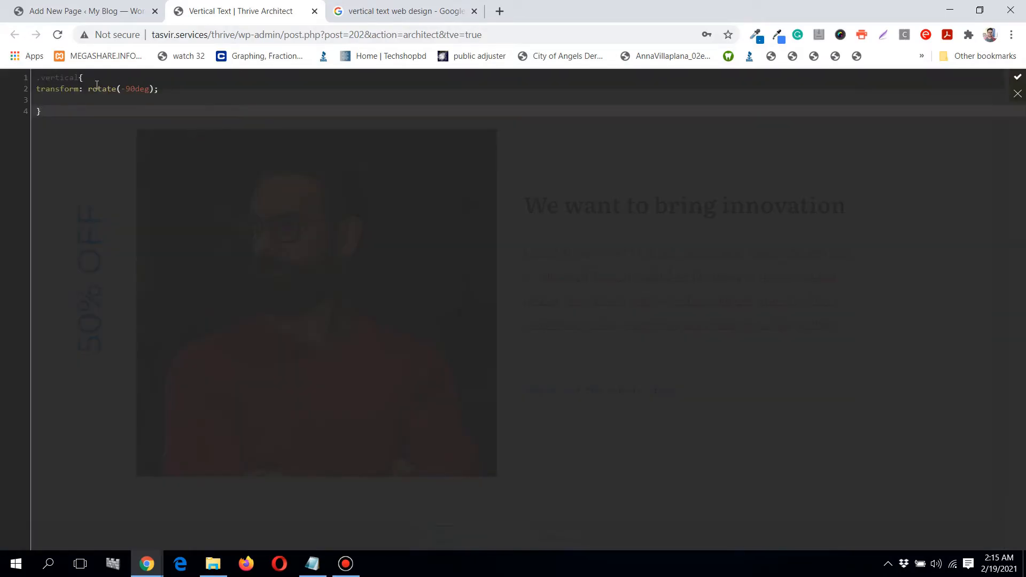
click(125, 89)
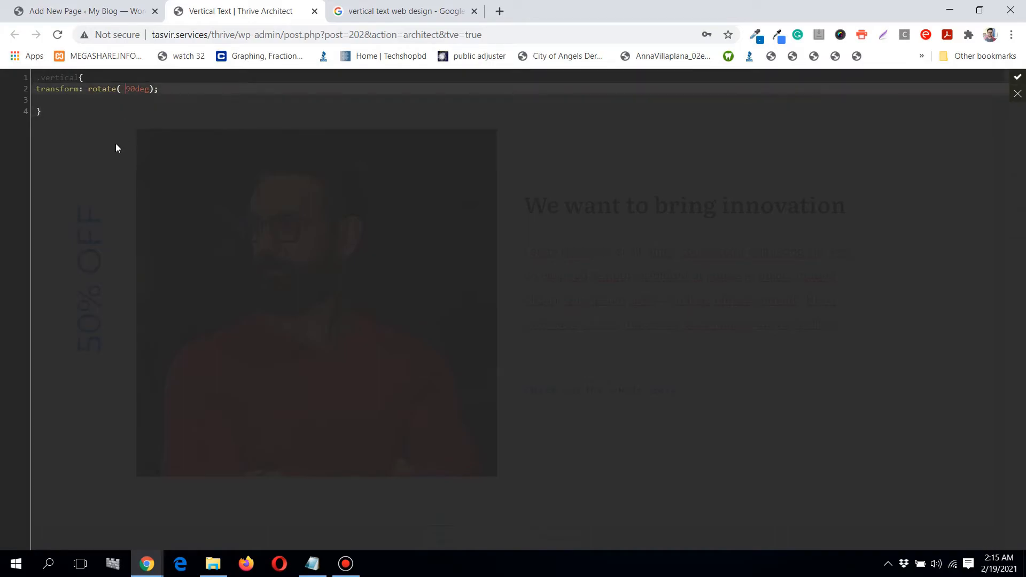
key(BackSpace)
click(1018, 77)
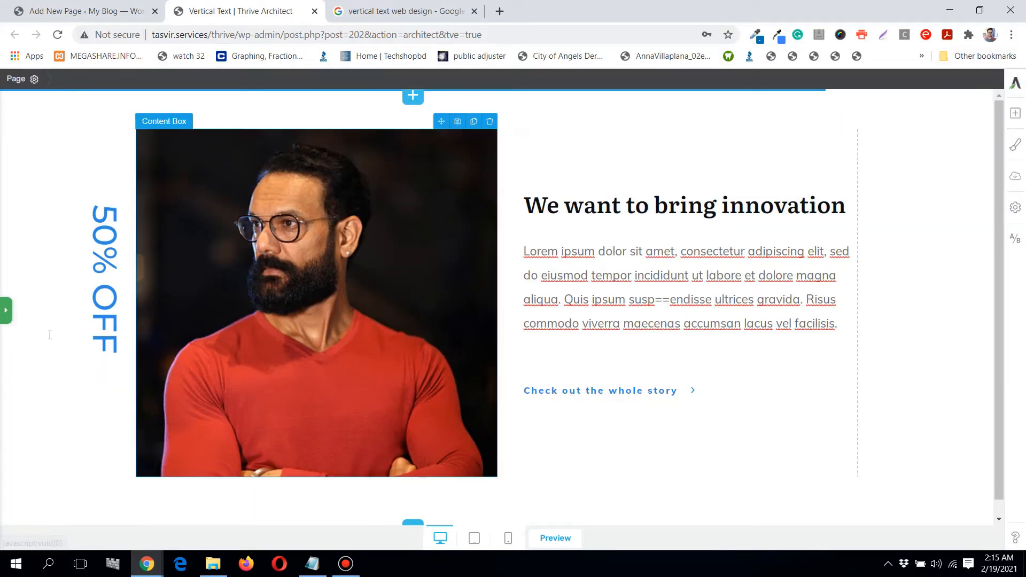
click(6, 310)
click(139, 540)
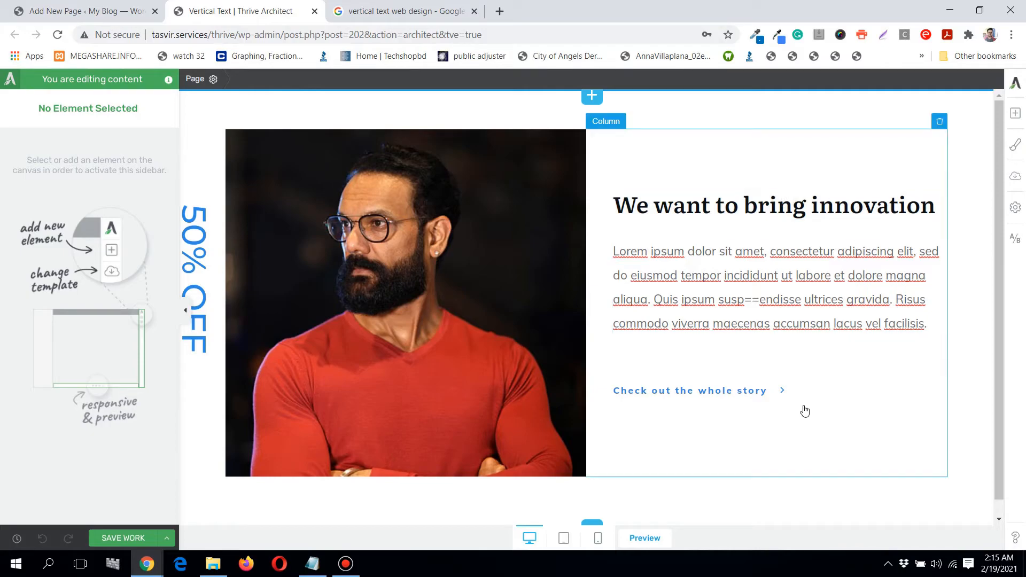
Select the "We want to bring innovation" heading and copy the class name "vertical" from codes.txt in Notepad
click(808, 205)
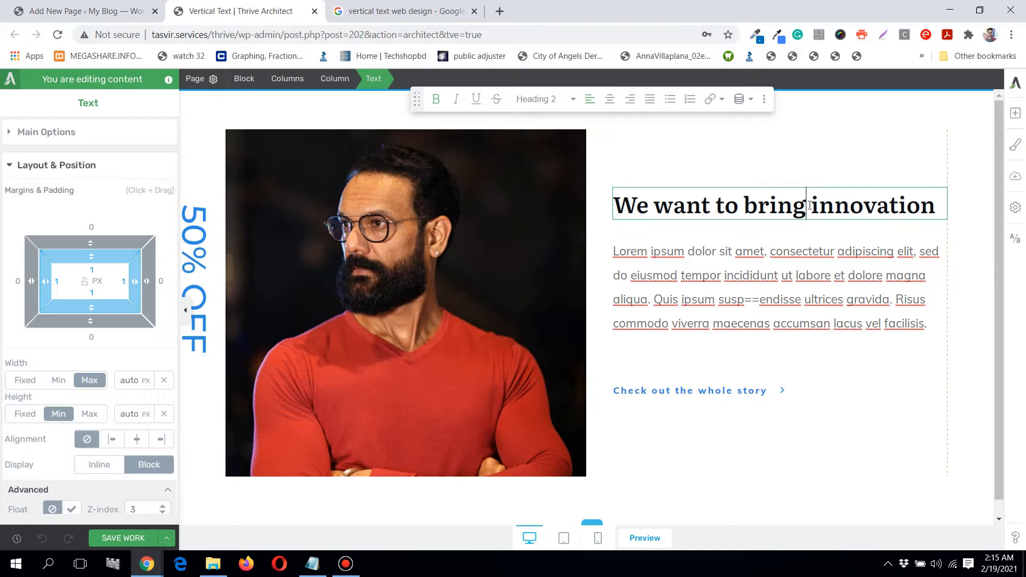
click(203, 284)
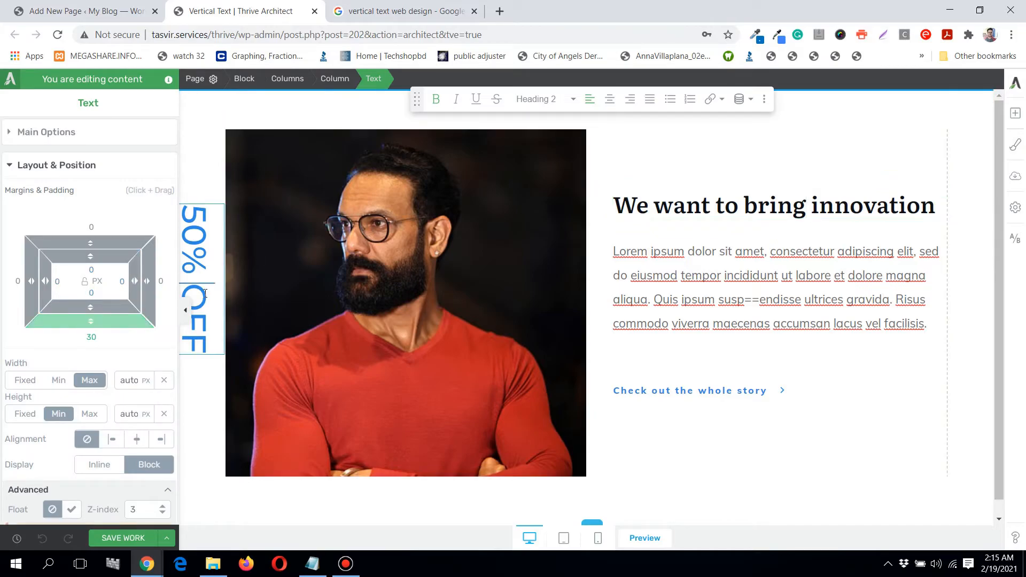
click(711, 206)
click(309, 566)
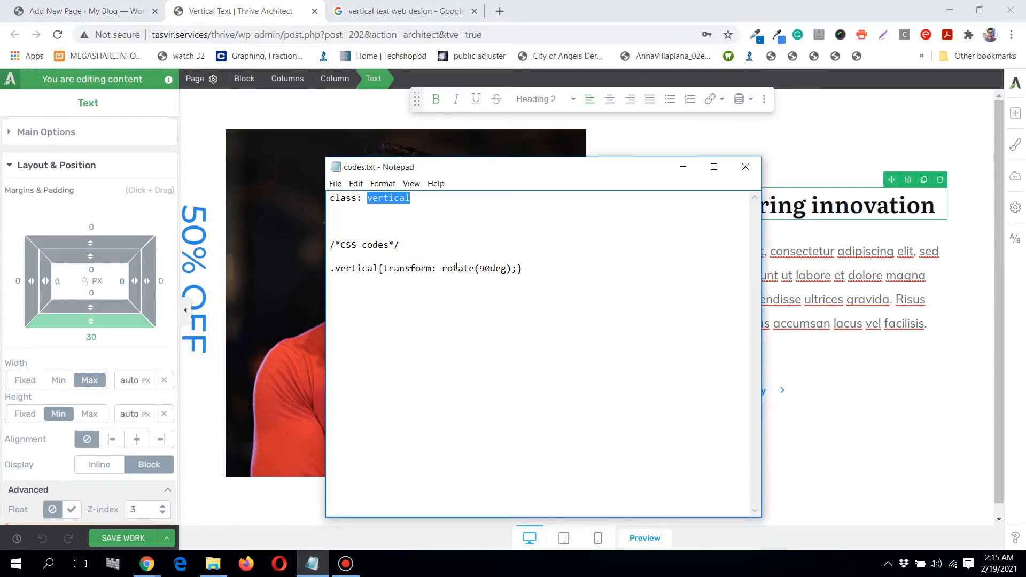
right_click(398, 201)
click(422, 235)
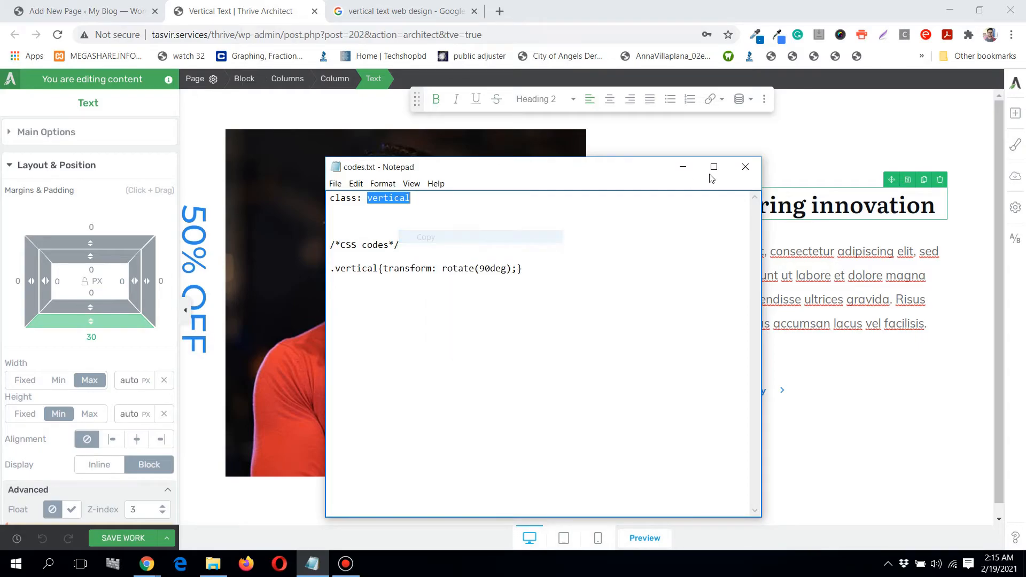
click(675, 174)
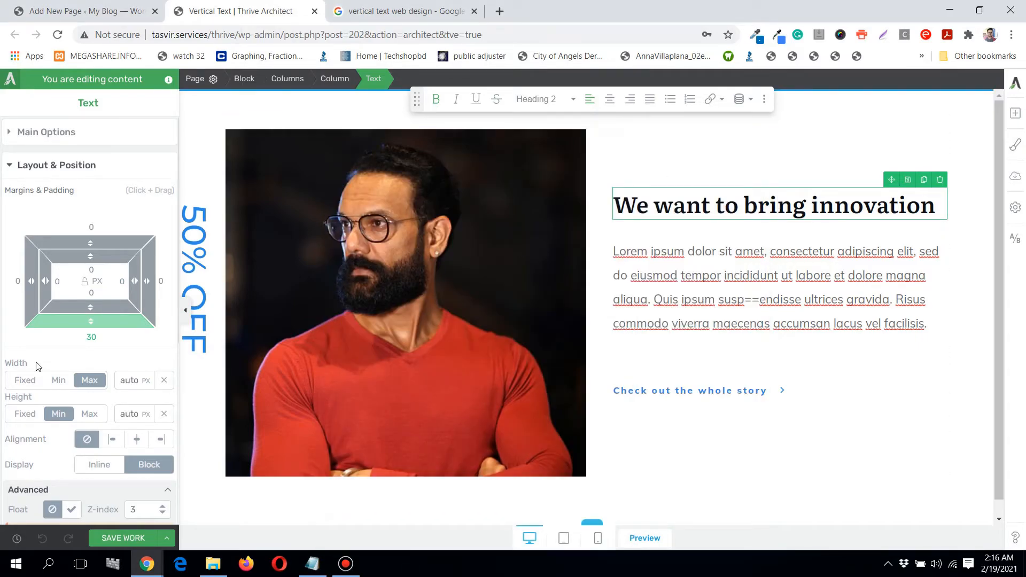
Assign the HTML class "vertical" to the "We want to bring innovation" heading and save the page
scroll(37, 368, down, 2)
scroll(38, 368, down, 4)
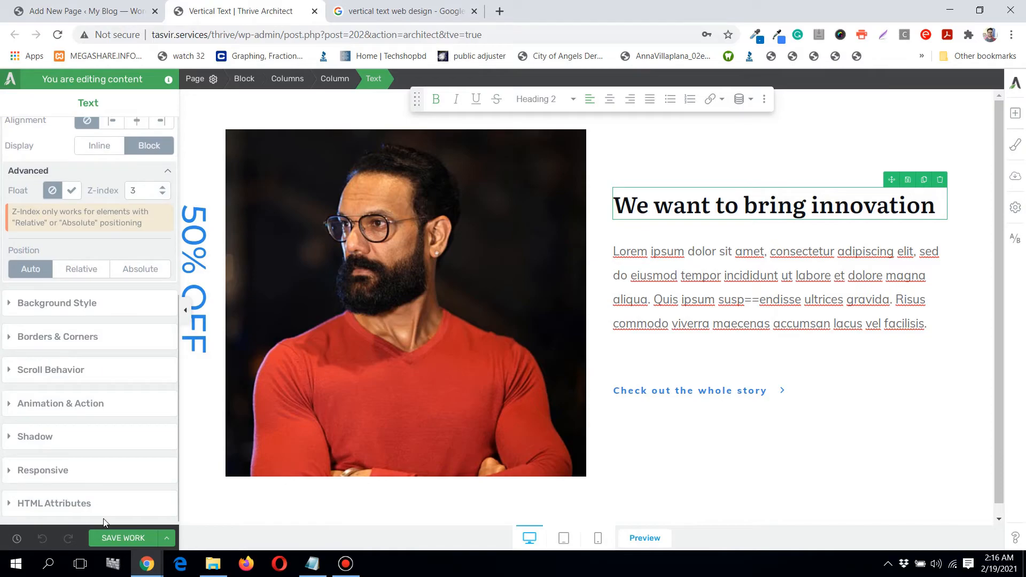
click(109, 504)
click(120, 428)
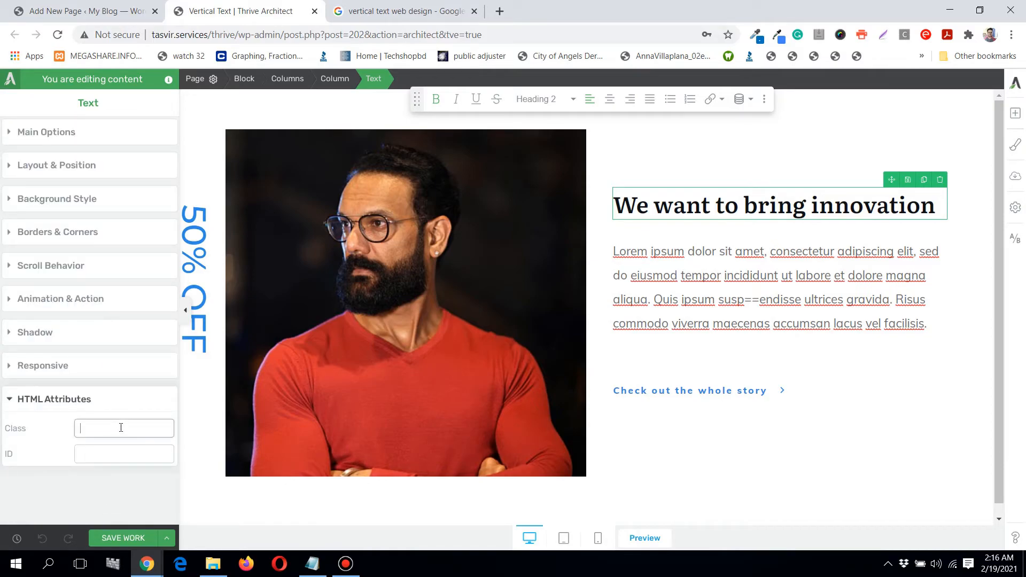
right_click(121, 428)
click(155, 321)
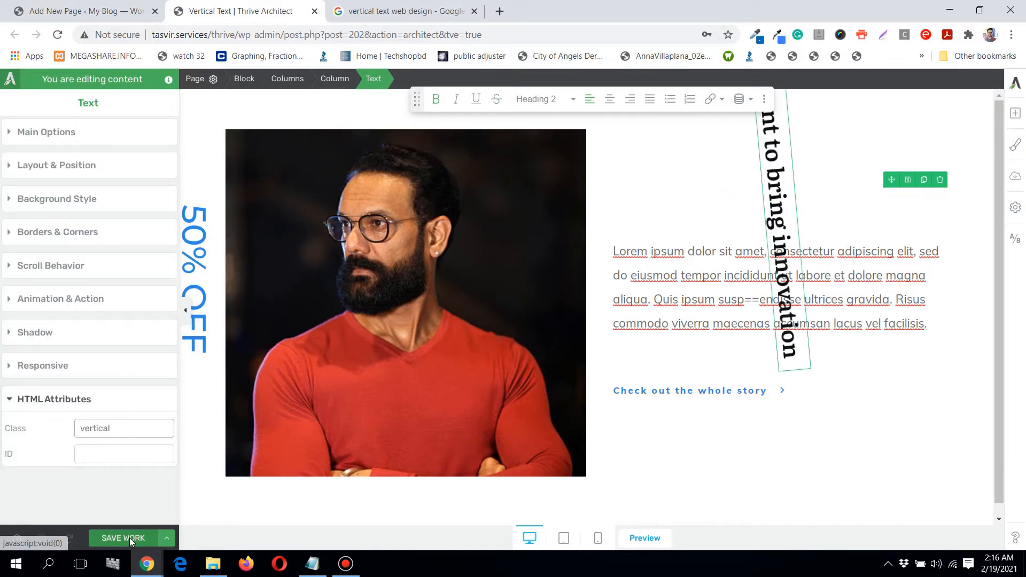
click(130, 537)
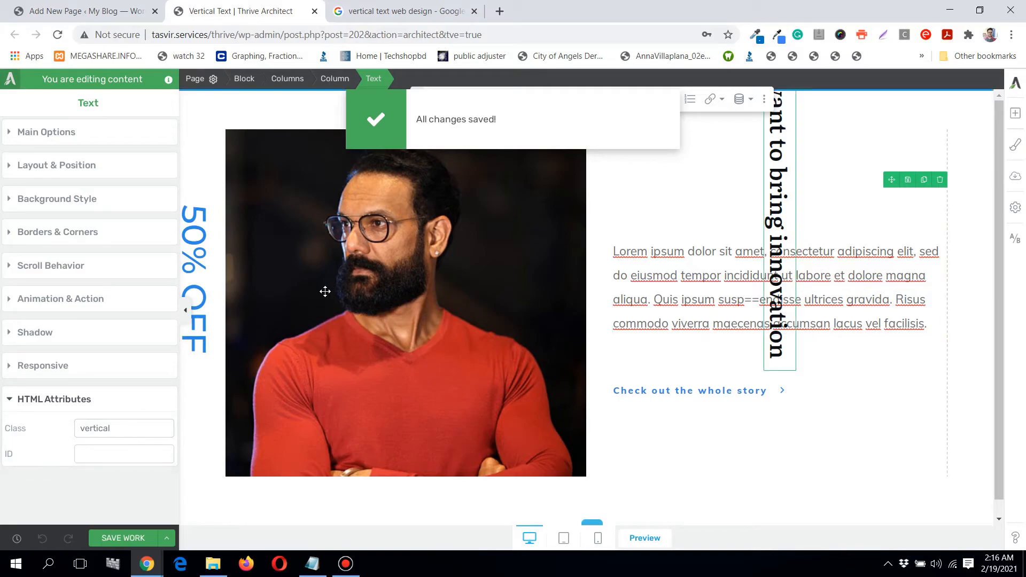
Remove the "vertical" class from the "We want to bring innovation" heading and save the page
double_click(138, 428)
key(BackSpace)
click(127, 537)
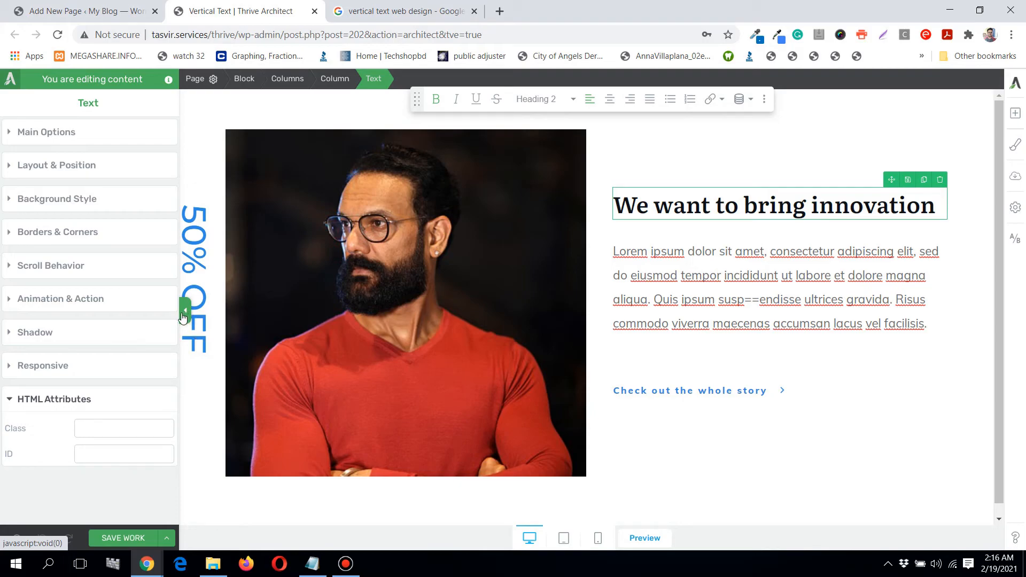
mouse_move(355, 574)
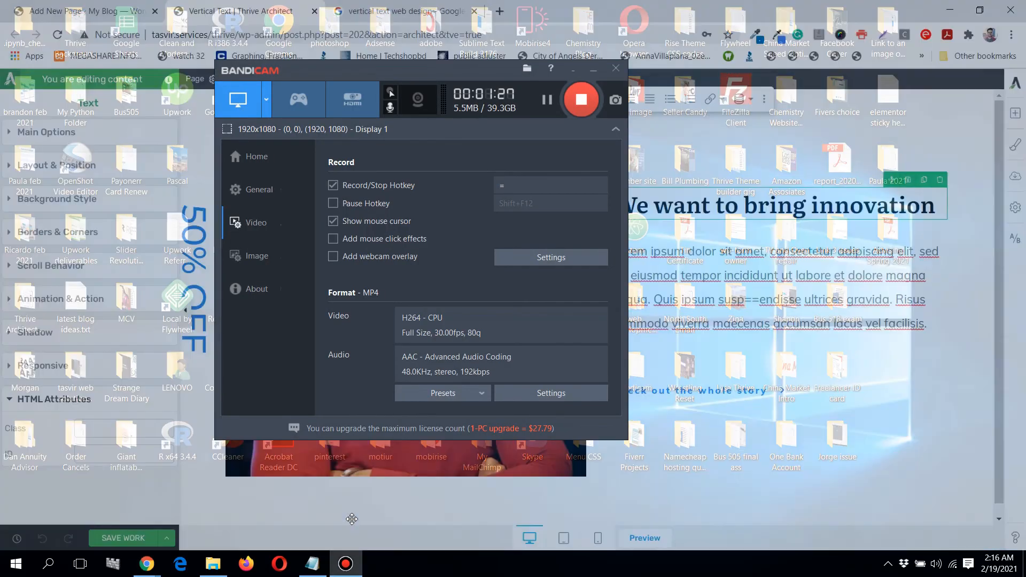
click(352, 519)
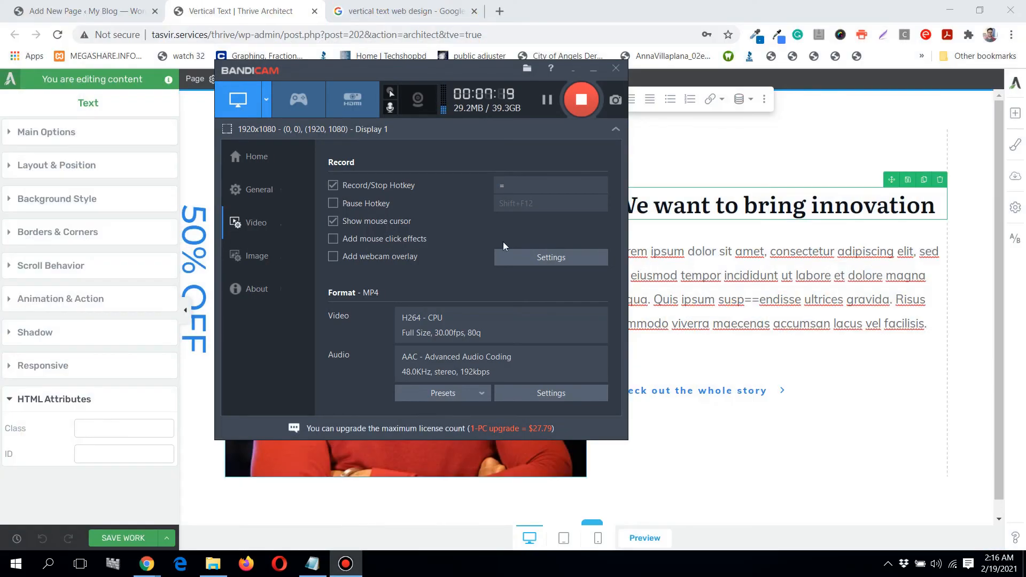
click(592, 69)
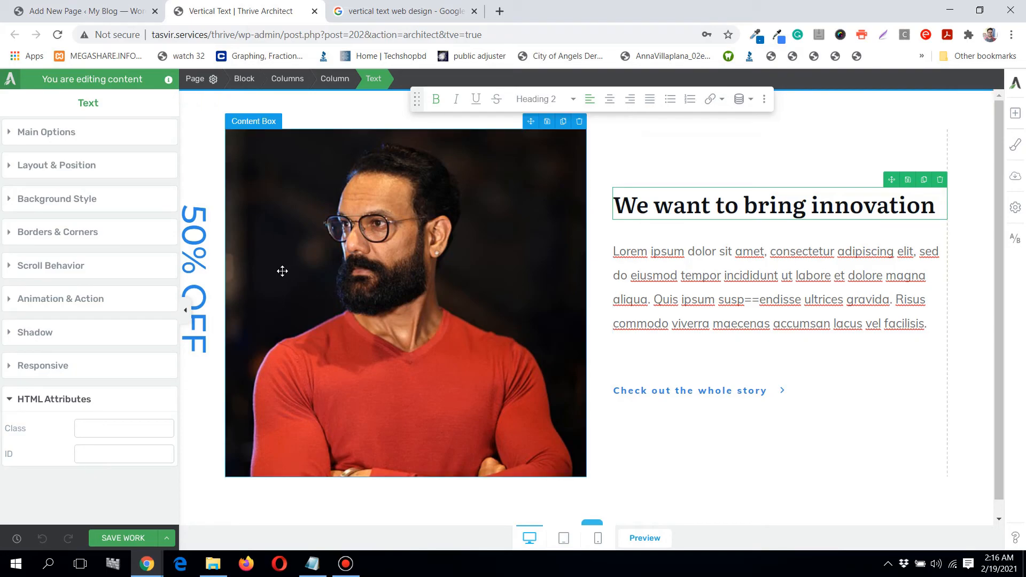
Open tasvirwebsolutions.com in a new browser tab and look through its Thrive Architect and Elementor blog sections
click(500, 10)
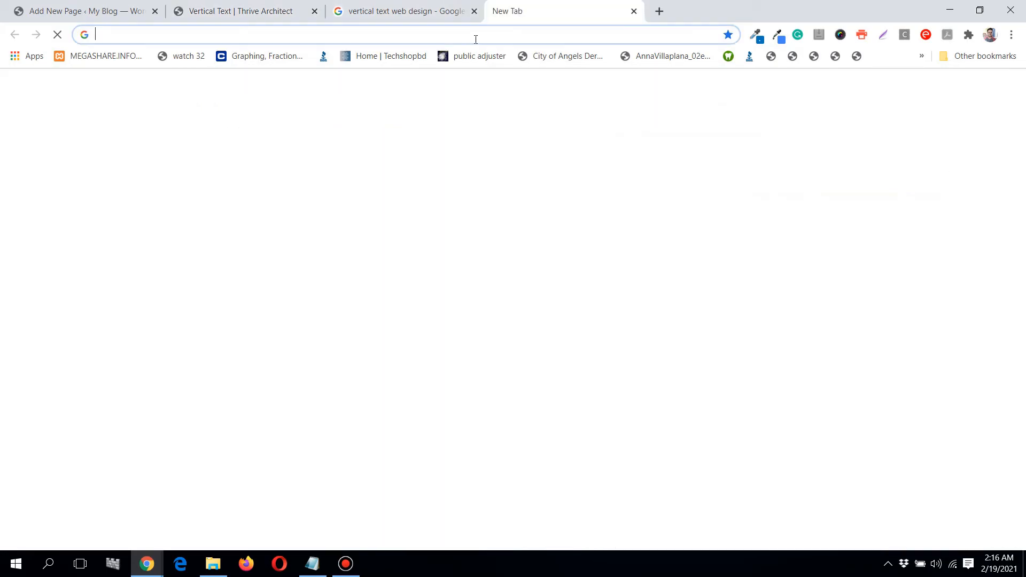
text(tasvirwebsolutions.com)
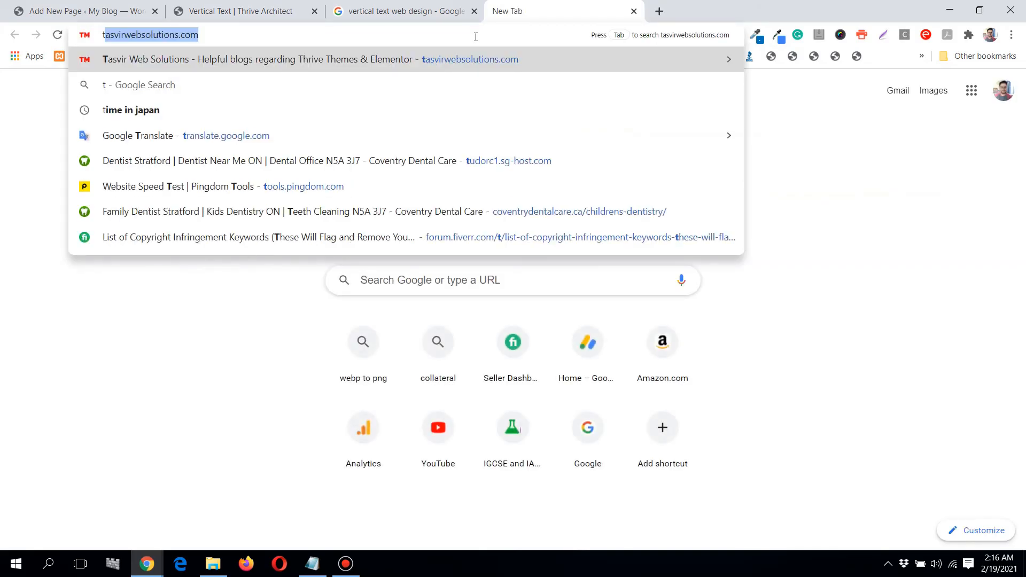
key(Return)
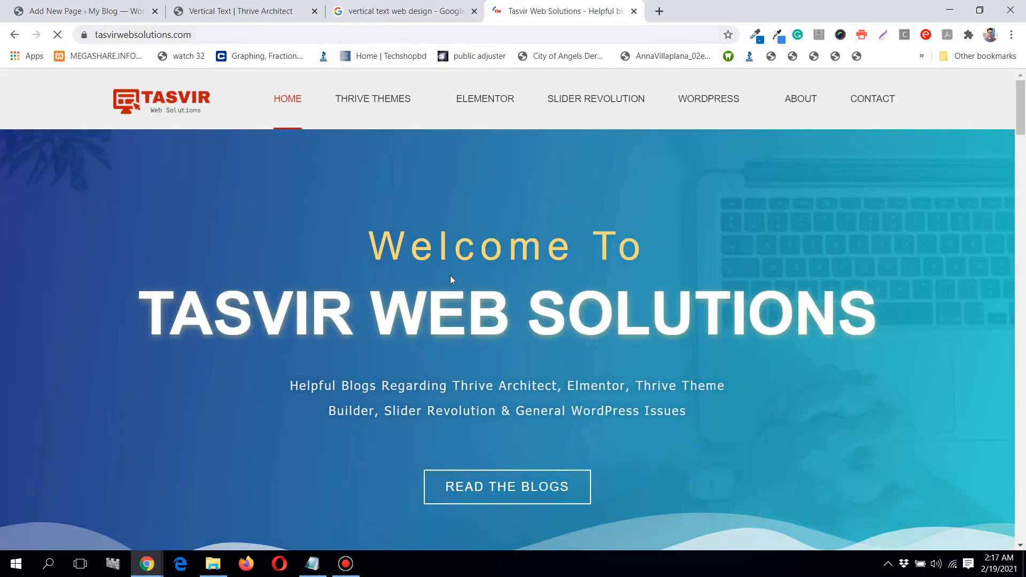
scroll(450, 275, down, 6)
scroll(450, 279, down, 5)
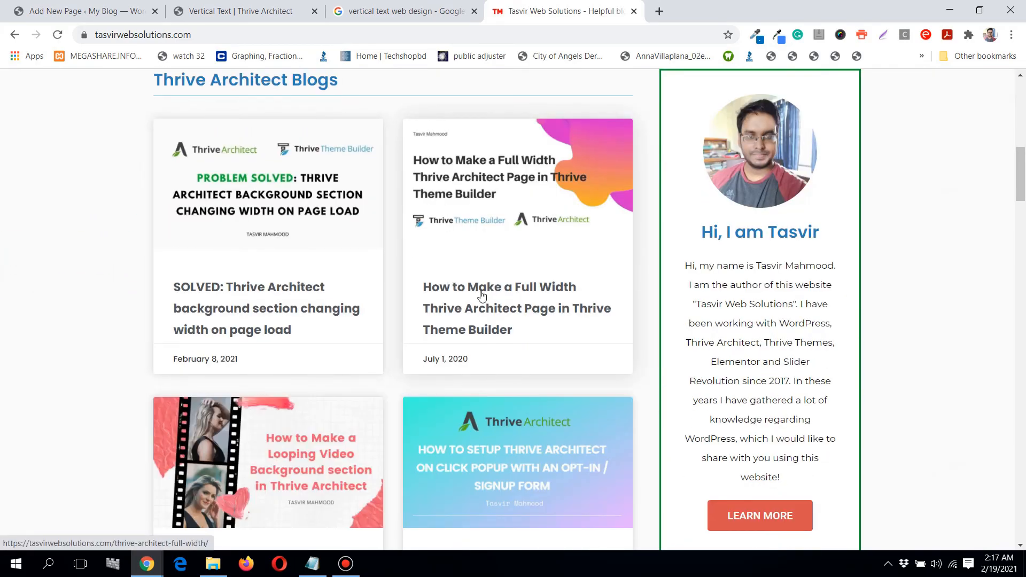
scroll(482, 296, down, 5)
scroll(482, 296, down, 7)
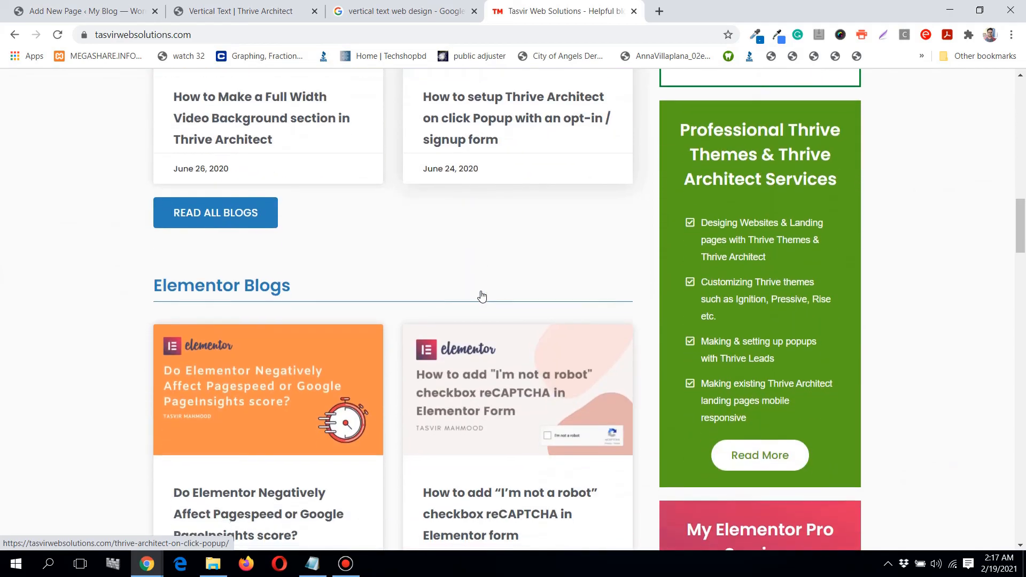
scroll(481, 296, up, 7)
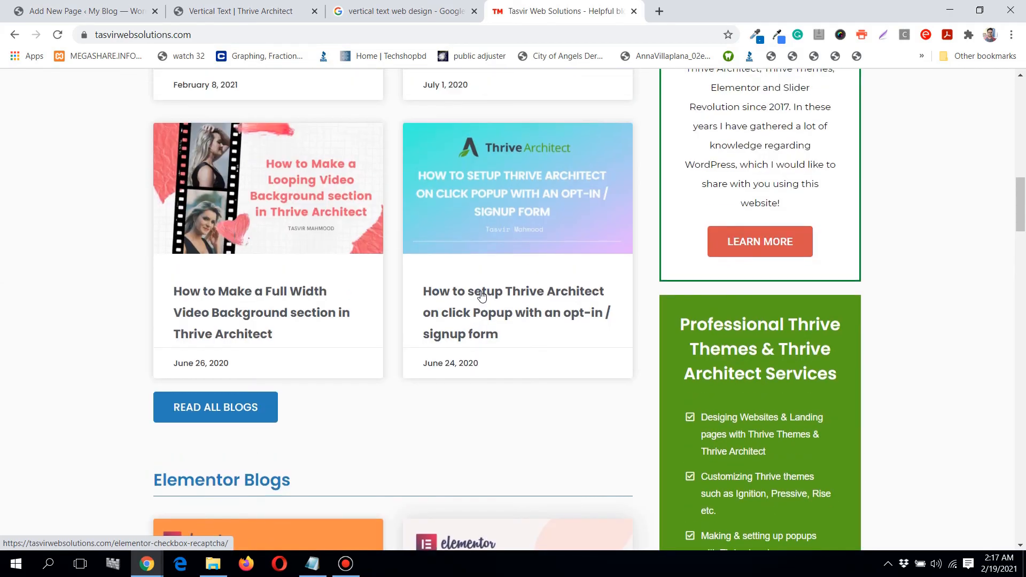